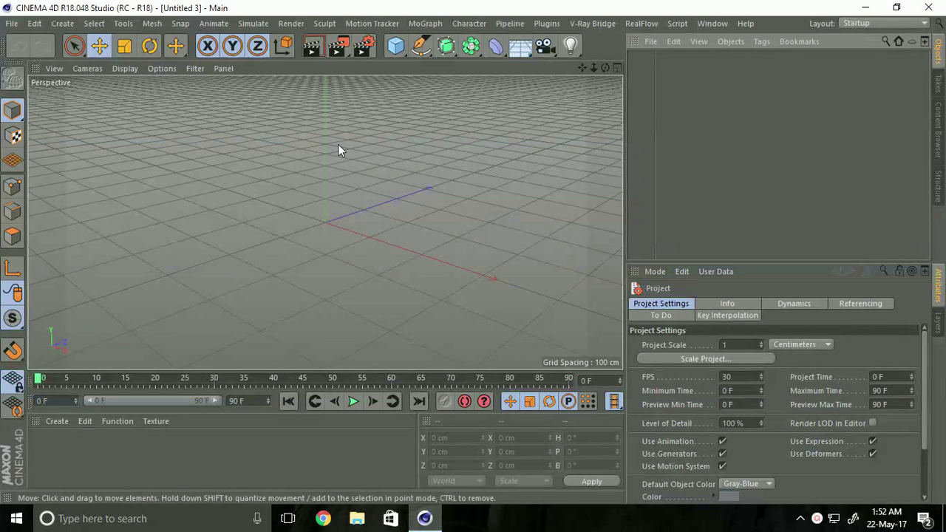
Add a Plane oriented -Z, shown with Gouraud Shading (Lines).
{"action": "left_click", "coordinate": [395, 49]}
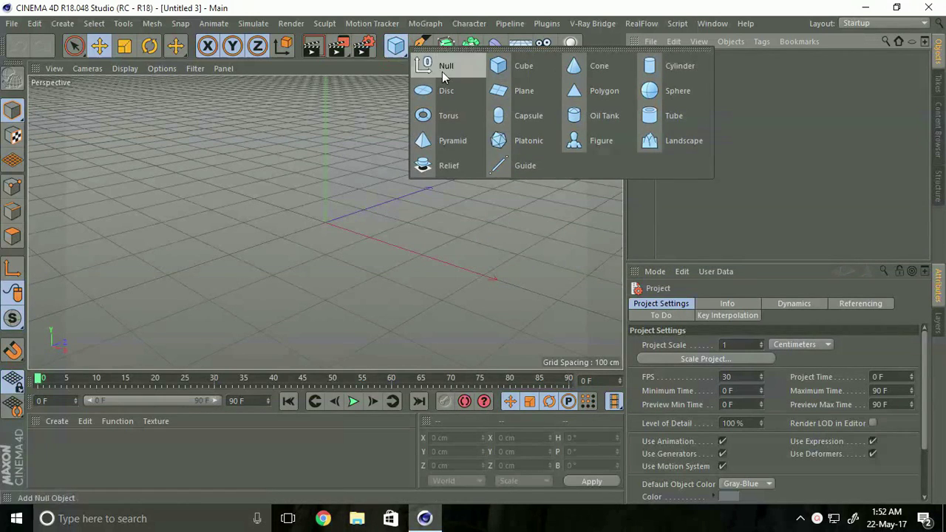
{"action": "left_click", "coordinate": [516, 91]}
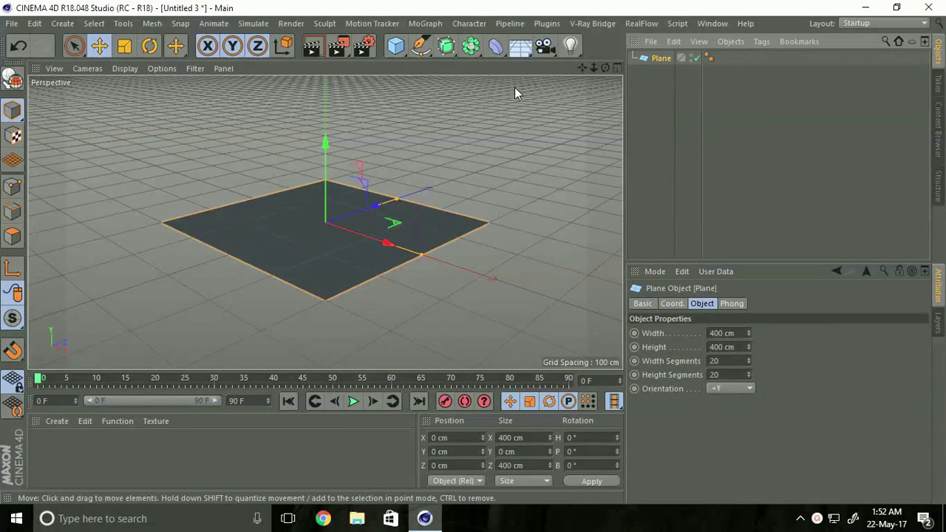
{"action": "left_click", "coordinate": [124, 69]}
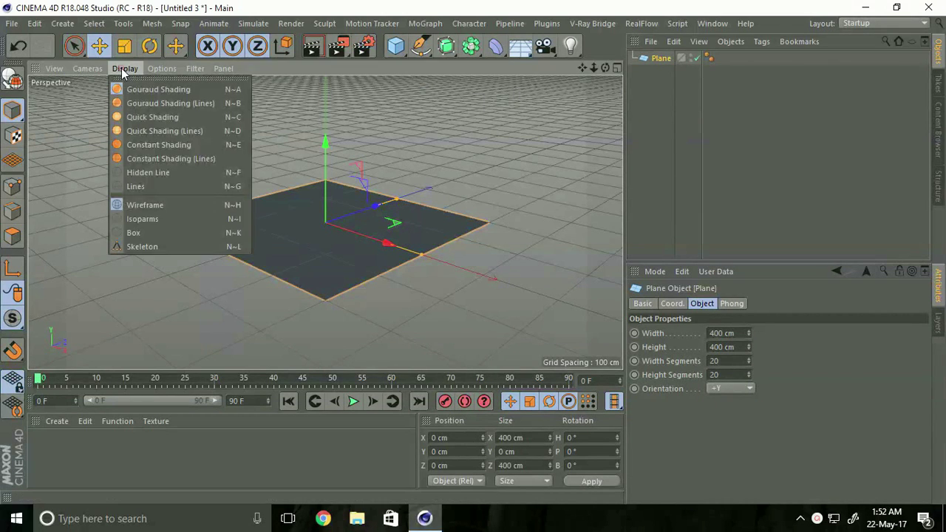
{"action": "left_click", "coordinate": [132, 105]}
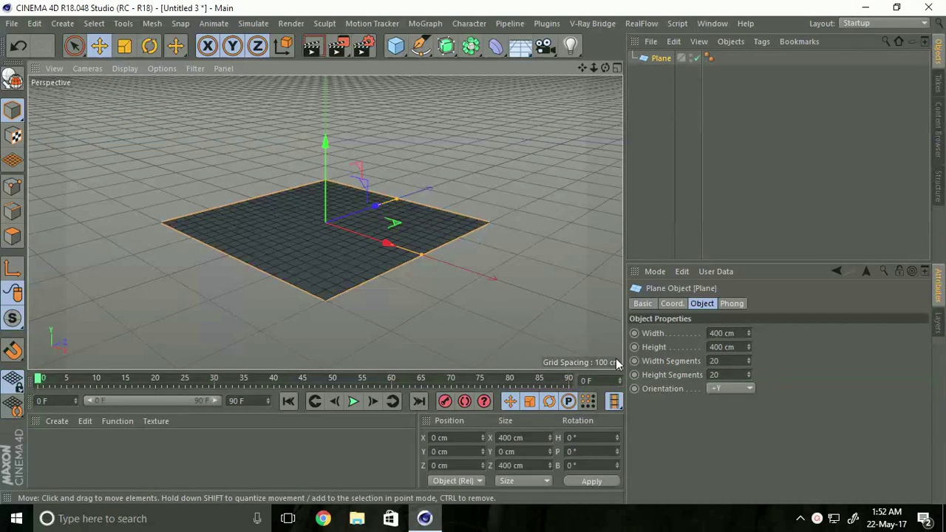
{"action": "left_click", "coordinate": [730, 388]}
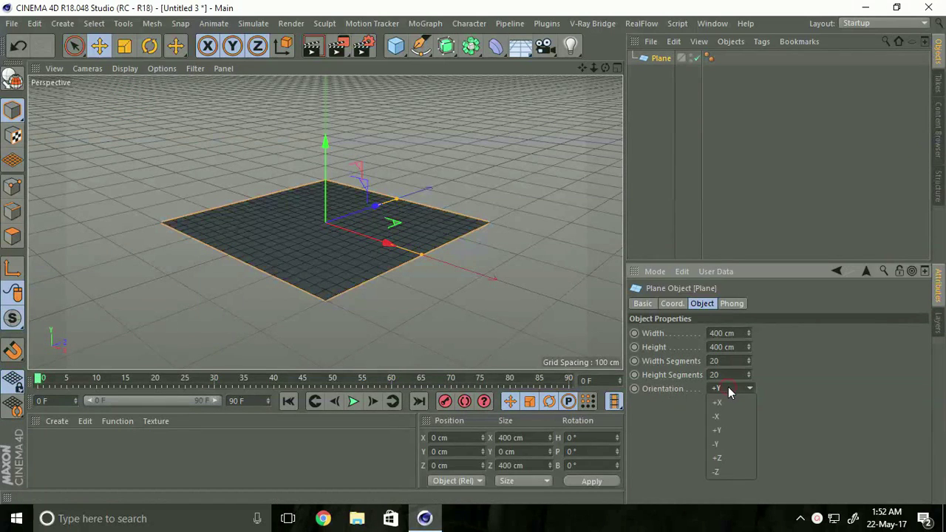
{"action": "left_click", "coordinate": [720, 471]}
{"action": "left_click_drag", "start_coordinate": [455, 349], "coordinate": [459, 226], "text": "alt"}
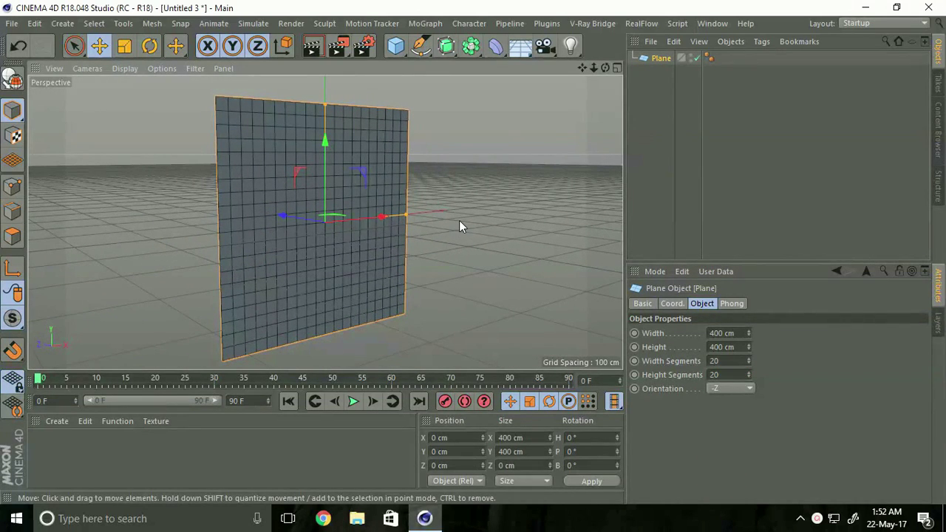
Give the plane 40 width segments and 40 height segments.
{"action": "double_click", "coordinate": [733, 360]}
{"action": "type", "text": "40"}
{"action": "key", "text": "Tab"}
{"action": "type", "text": "40"}
{"action": "key", "text": "Return"}
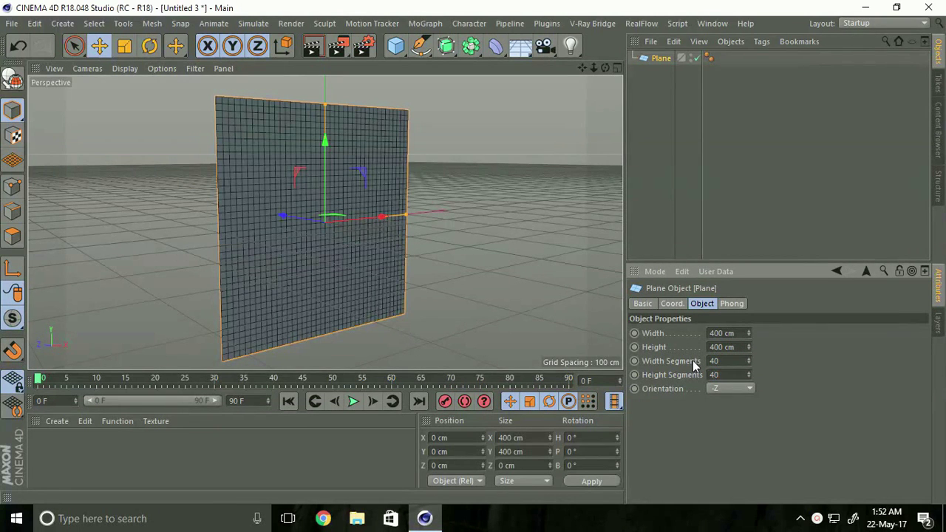
{"action": "scroll", "coordinate": [302, 211], "scroll_direction": "up", "scroll_amount": 6}
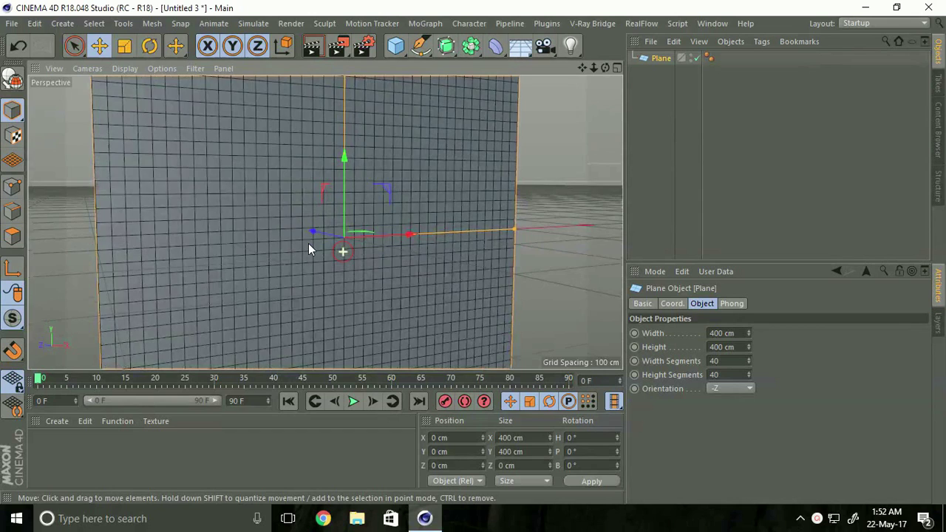
{"action": "left_click_drag", "start_coordinate": [309, 244], "coordinate": [329, 239], "text": "alt"}
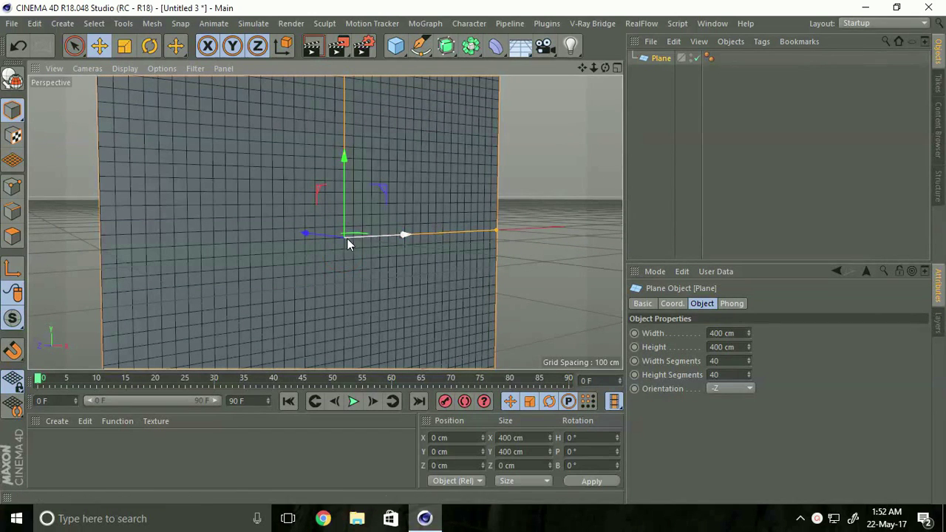
Add a Cube and set its Size X, Y and Z to 10 cm.
{"action": "left_click", "coordinate": [397, 47]}
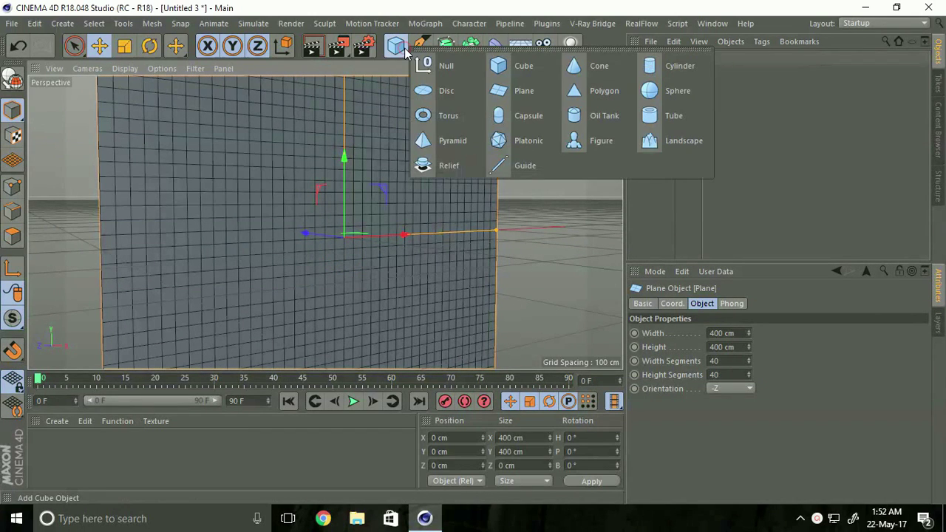
{"action": "left_click", "coordinate": [518, 74]}
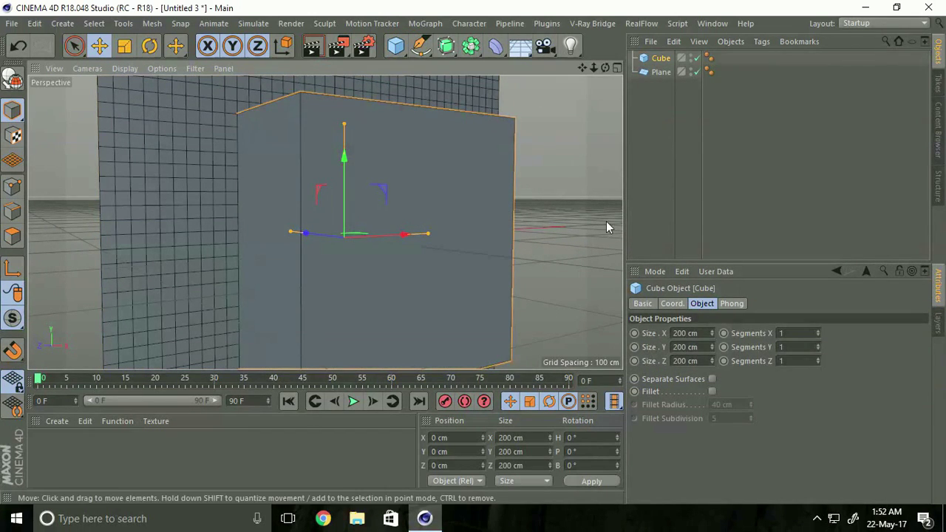
{"action": "left_click", "coordinate": [706, 333]}
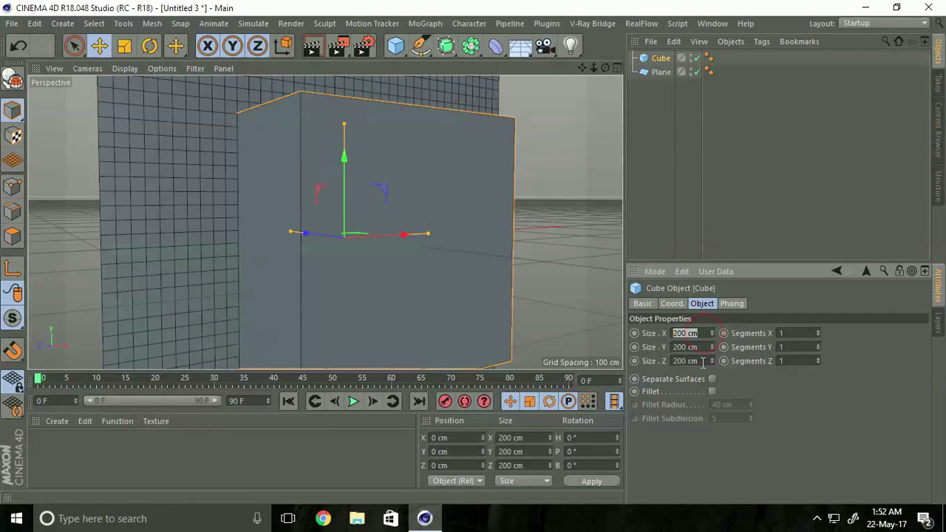
{"action": "type", "text": "10"}
{"action": "key", "text": "Tab"}
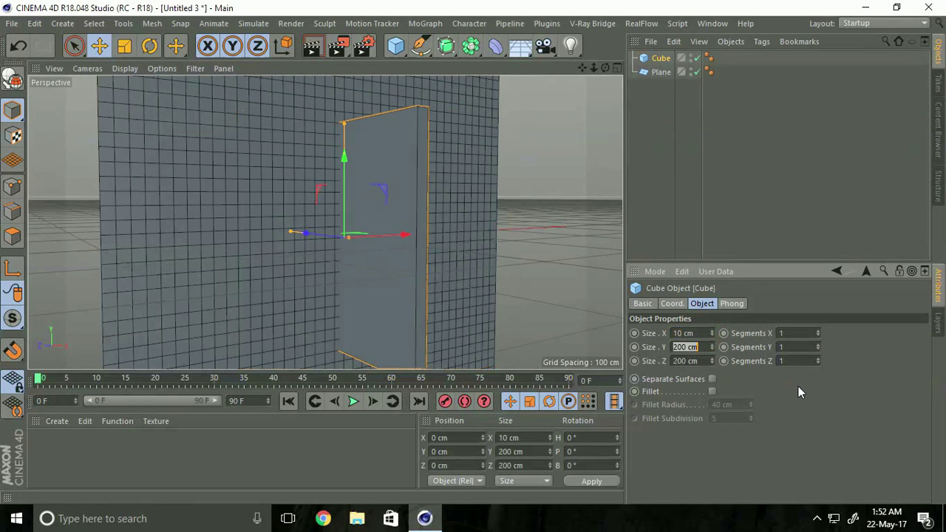
{"action": "type", "text": "10"}
{"action": "key", "text": "Tab"}
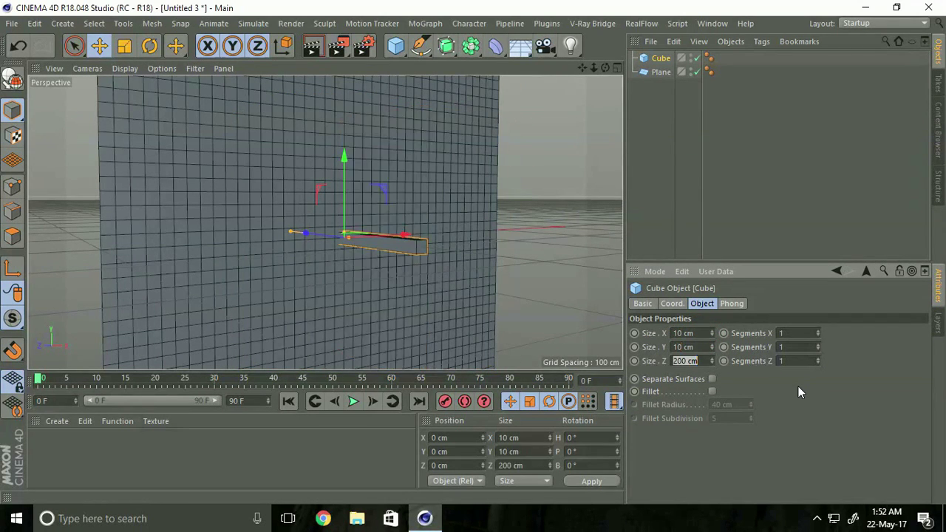
{"action": "type", "text": "10"}
{"action": "key", "text": "Return"}
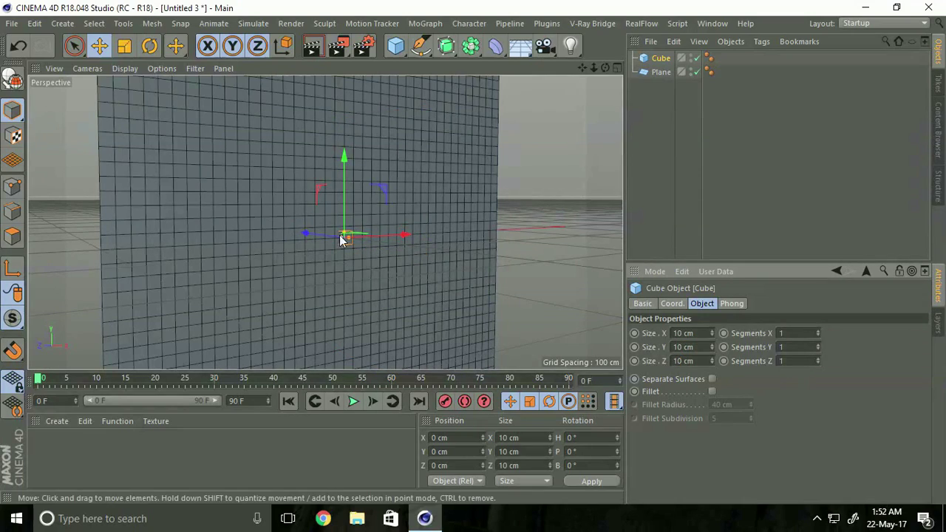
{"action": "left_click_drag", "start_coordinate": [342, 239], "coordinate": [315, 251], "text": "alt"}
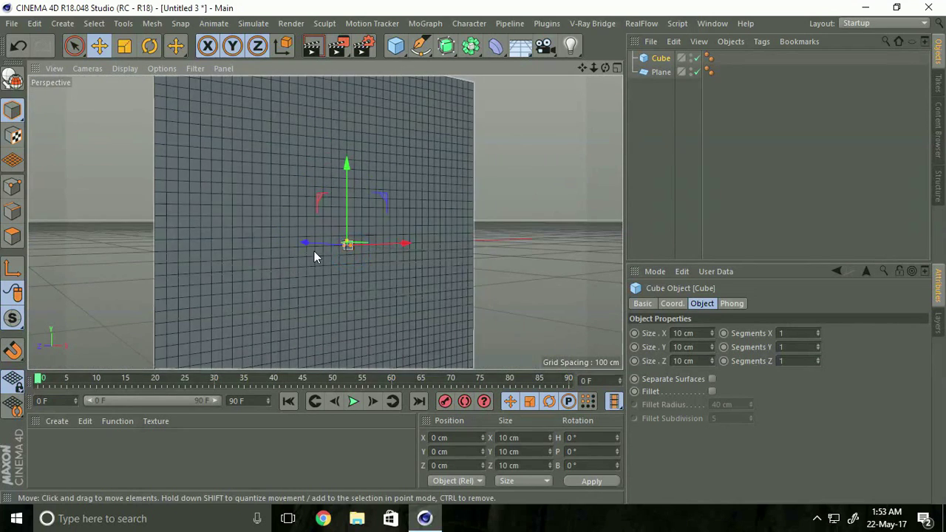
Put the Cube under a new Cloner in Object mode, using the Plane as the object.
{"action": "left_click", "coordinate": [425, 23]}
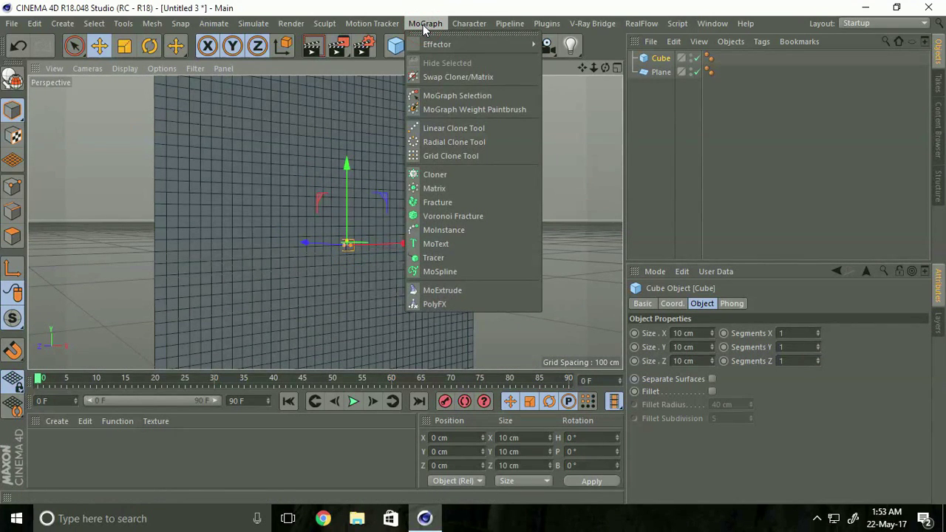
{"action": "left_click", "coordinate": [445, 177]}
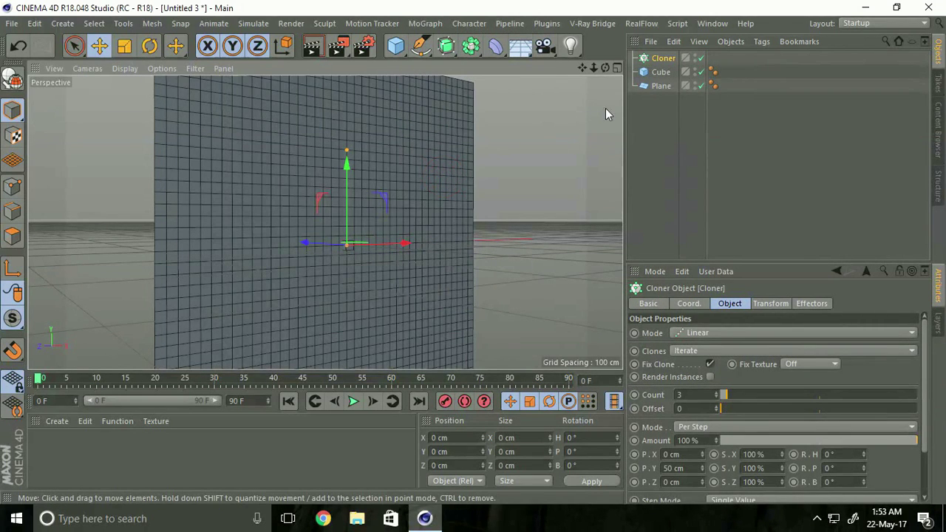
{"action": "left_click_drag", "start_coordinate": [661, 72], "coordinate": [664, 59]}
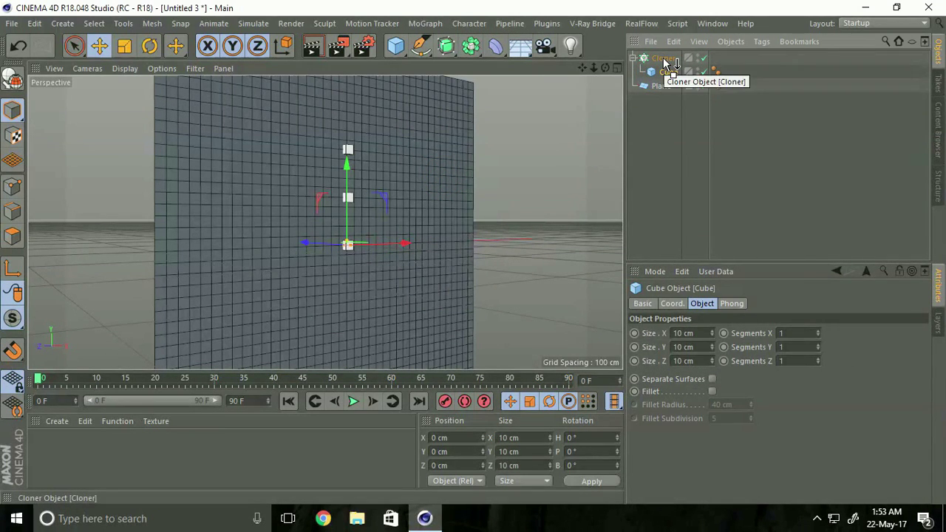
{"action": "left_click", "coordinate": [664, 59]}
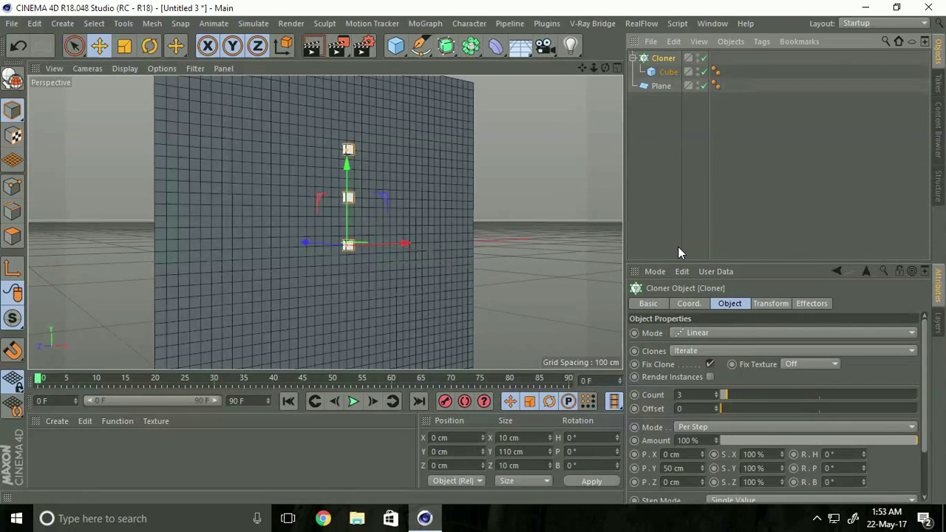
{"action": "left_click", "coordinate": [695, 334]}
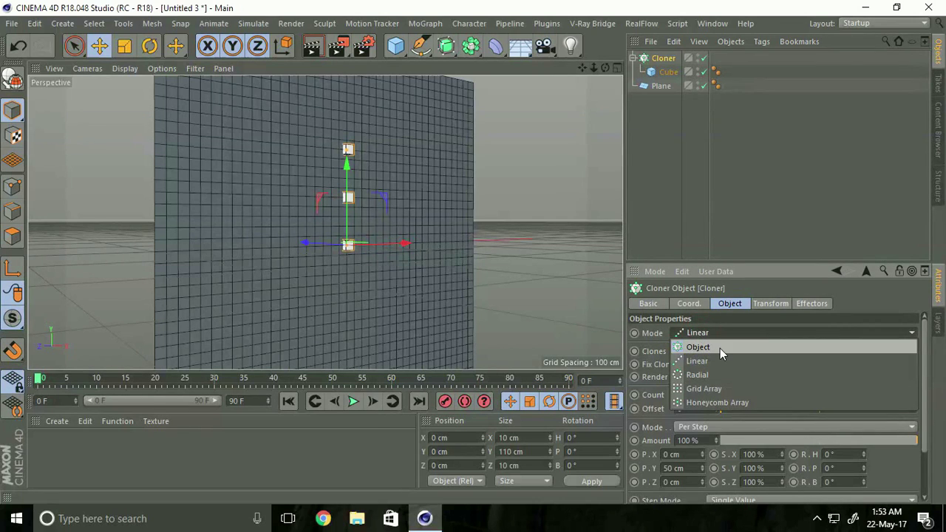
{"action": "left_click", "coordinate": [720, 348]}
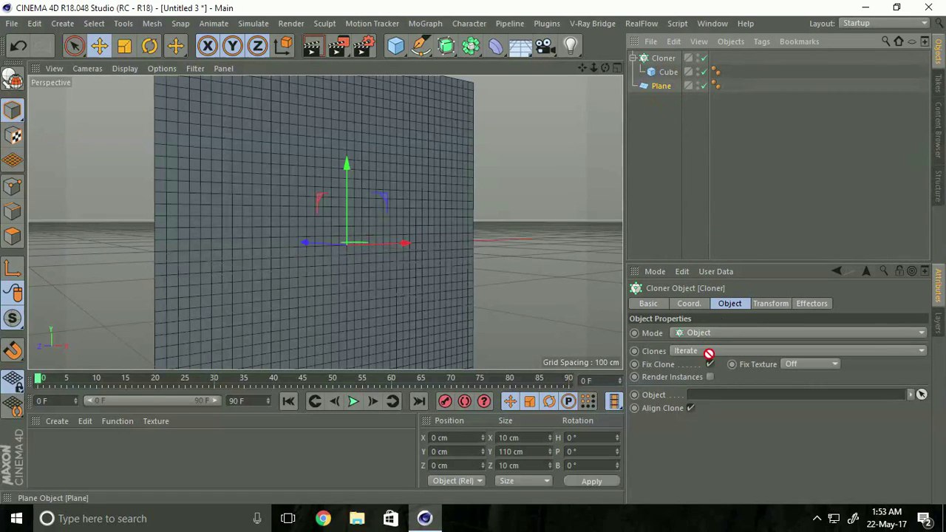
{"action": "left_click_drag", "start_coordinate": [709, 354], "coordinate": [714, 399]}
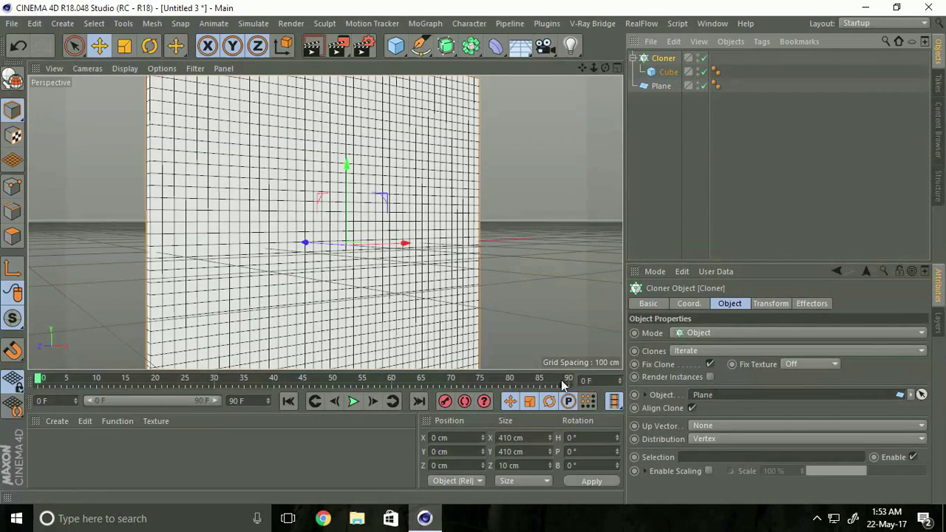
{"action": "mouse_move", "coordinate": [229, 266]}
{"action": "left_mouse_down", "text": "alt"}
{"action": "mouse_move", "coordinate": [249, 258]}
{"action": "mouse_move", "coordinate": [229, 258]}
{"action": "mouse_move", "coordinate": [279, 252]}
{"action": "mouse_move", "coordinate": [466, 245]}
{"action": "mouse_move", "coordinate": [242, 250]}
{"action": "left_mouse_up", "text": "alt"}
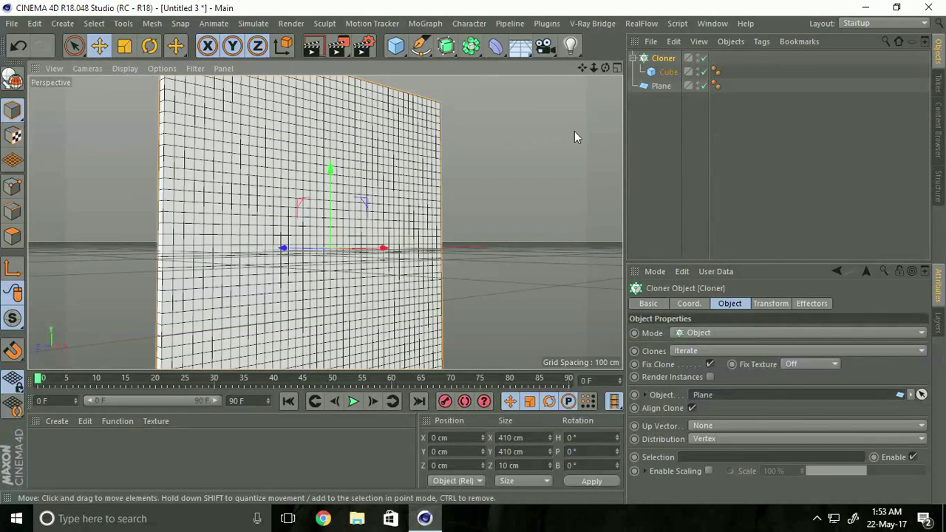
Set the Plane's editor and render visibility to hidden, then reselect the Cloner.
{"action": "left_click", "coordinate": [662, 86]}
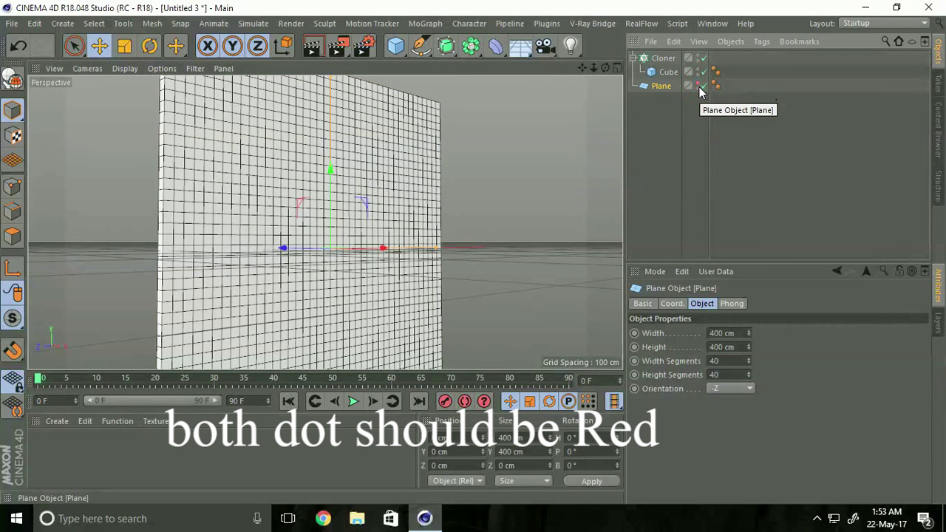
{"action": "left_click", "coordinate": [699, 88]}
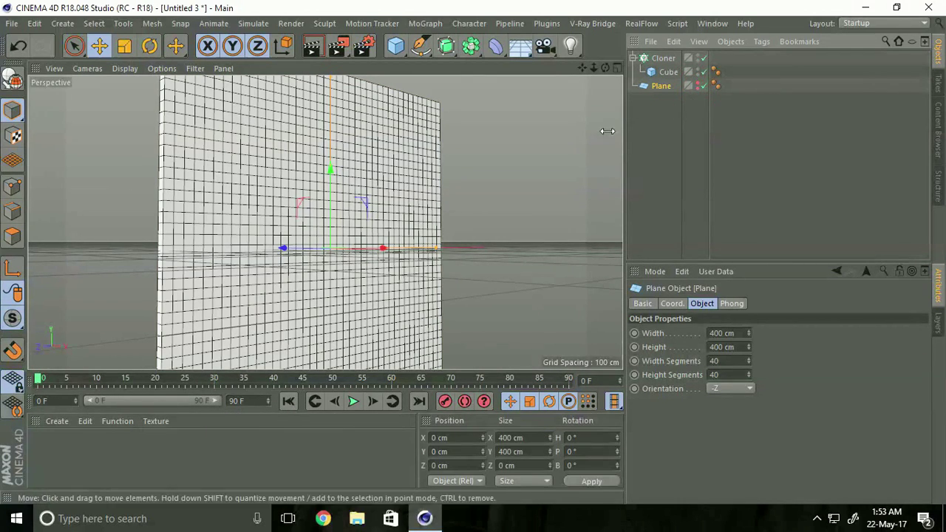
{"action": "mouse_move", "coordinate": [272, 279]}
{"action": "left_mouse_down", "text": "alt"}
{"action": "mouse_move", "coordinate": [270, 296]}
{"action": "mouse_move", "coordinate": [298, 281]}
{"action": "mouse_move", "coordinate": [281, 274]}
{"action": "mouse_move", "coordinate": [273, 288]}
{"action": "left_mouse_up", "text": "alt"}
{"action": "left_click_drag", "start_coordinate": [577, 223], "coordinate": [405, 185], "text": "alt"}
{"action": "left_click", "coordinate": [664, 59]}
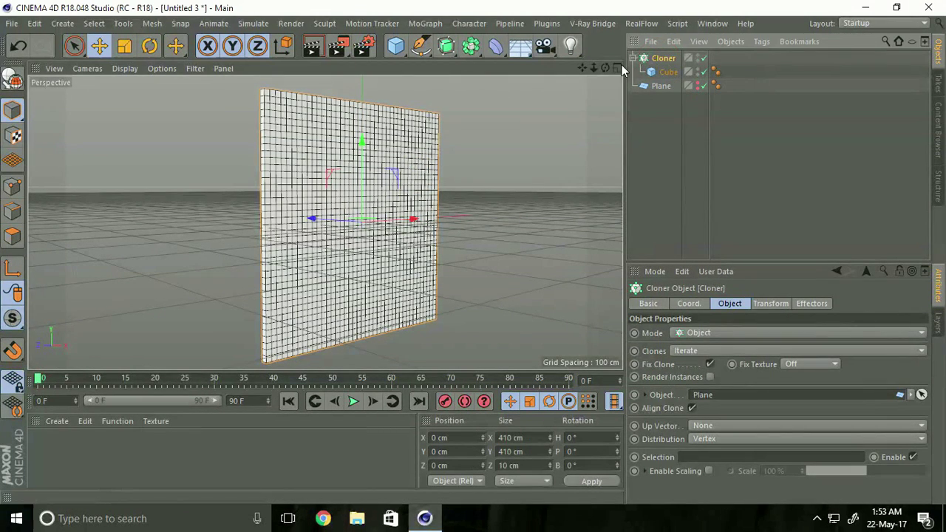
Add a Shader effector to the Cloner with Scale and Use Alpha/Strength unchecked.
{"action": "left_click", "coordinate": [429, 25]}
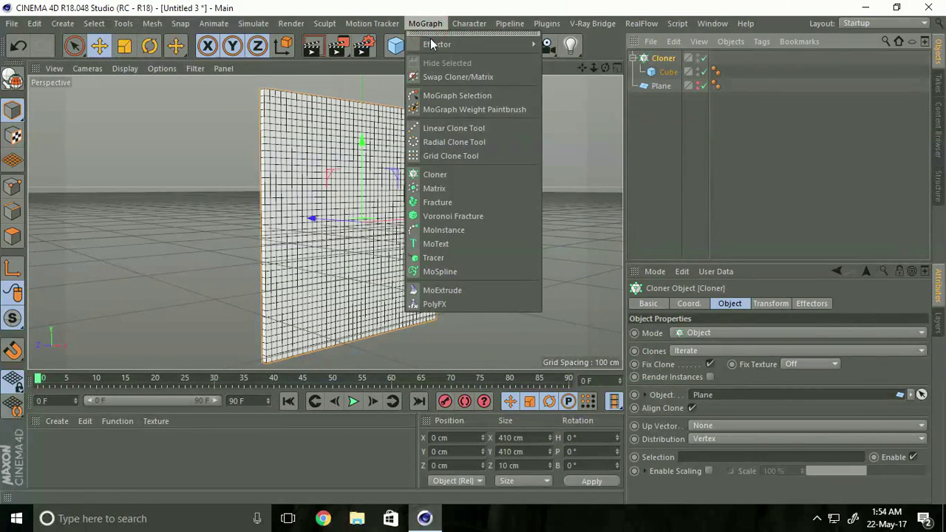
{"action": "mouse_move", "coordinate": [514, 48]}
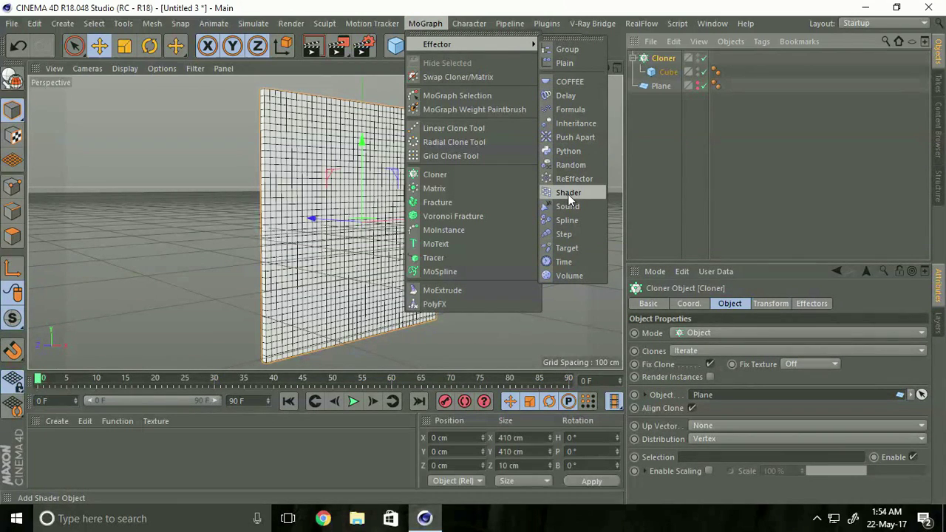
{"action": "left_click", "coordinate": [588, 194]}
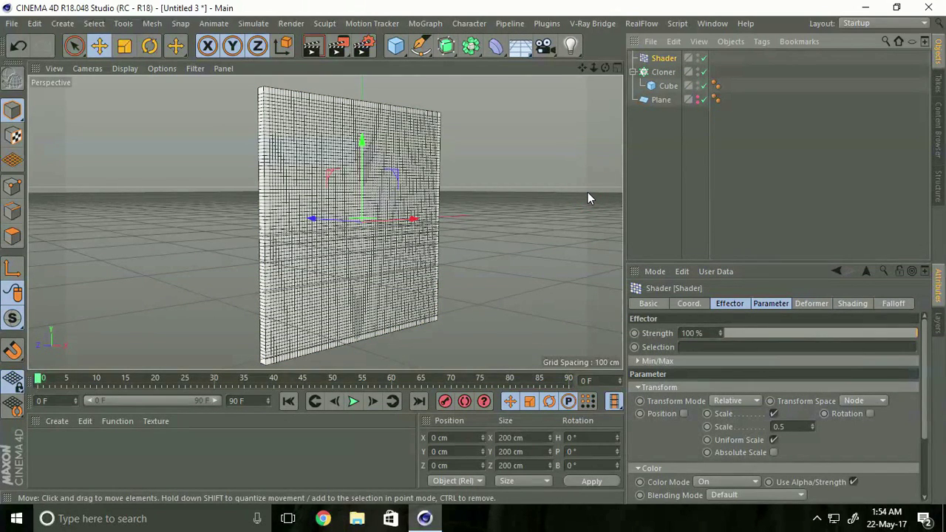
{"action": "left_click", "coordinate": [764, 304]}
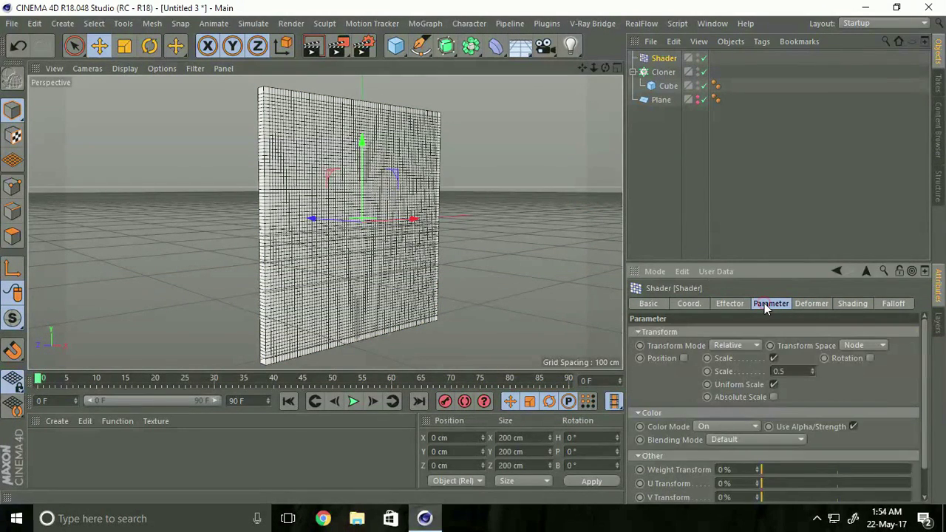
{"action": "left_click", "coordinate": [773, 358]}
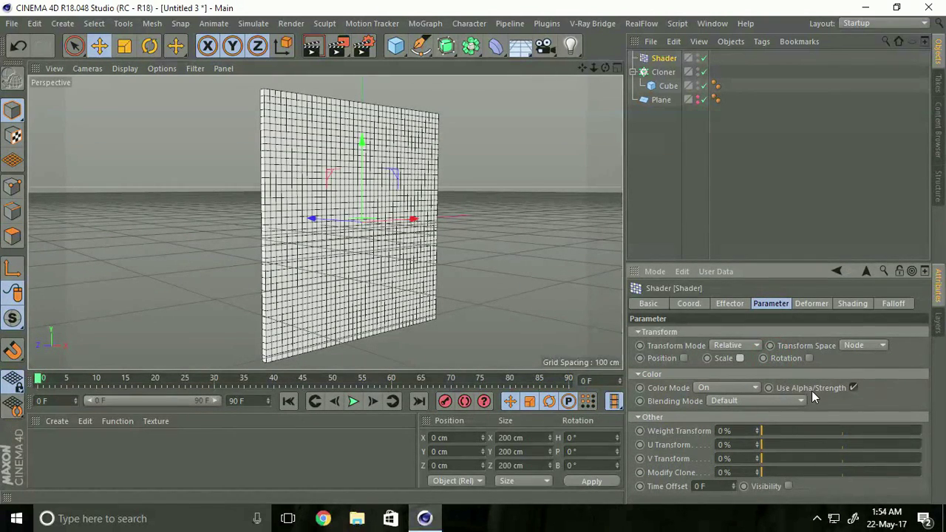
{"action": "left_click", "coordinate": [854, 388]}
Load the Desktop's Spider Man Wallpapers HD image into the Shader effector, copying it to the project.
{"action": "left_click", "coordinate": [854, 304]}
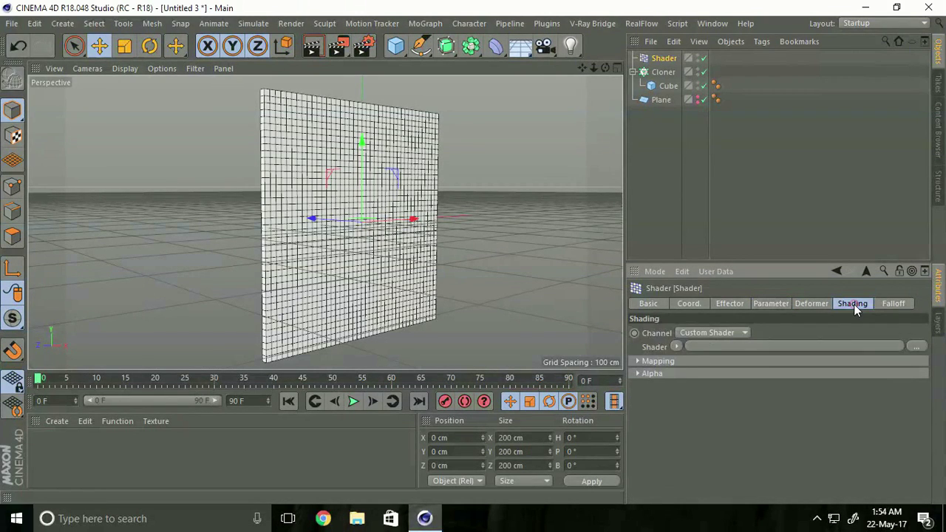
{"action": "left_click", "coordinate": [915, 346]}
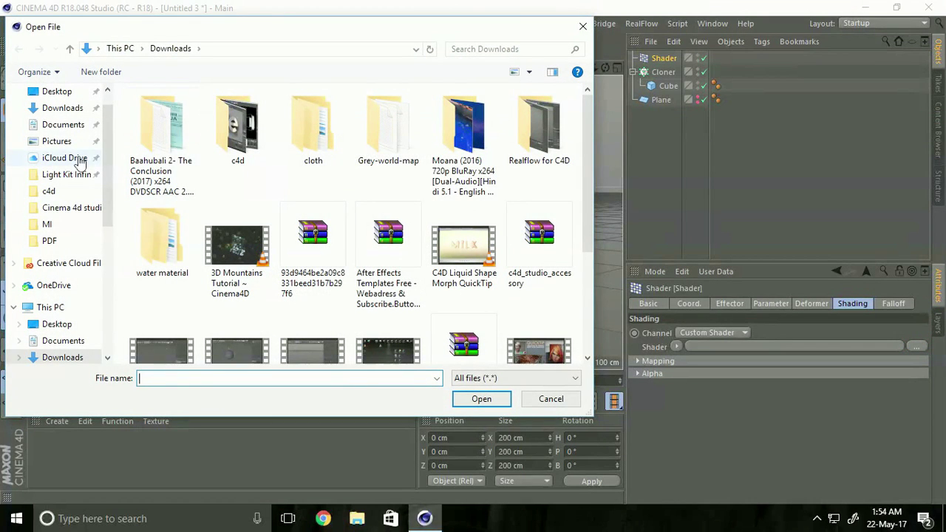
{"action": "left_click", "coordinate": [59, 93]}
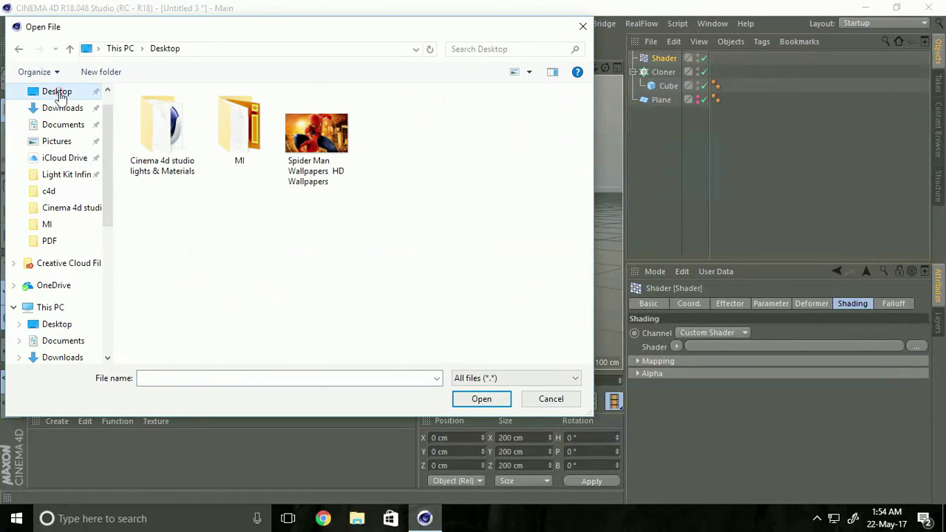
{"action": "left_click", "coordinate": [316, 133]}
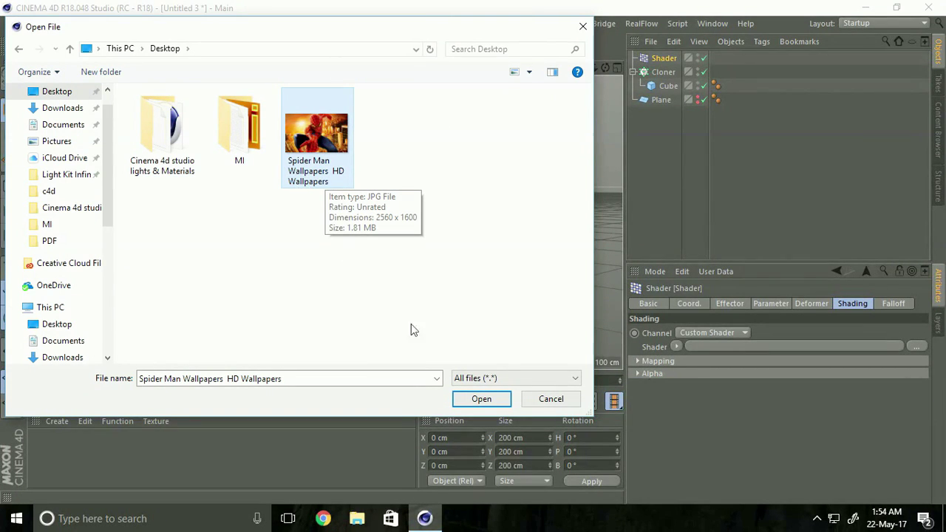
{"action": "left_click", "coordinate": [477, 400]}
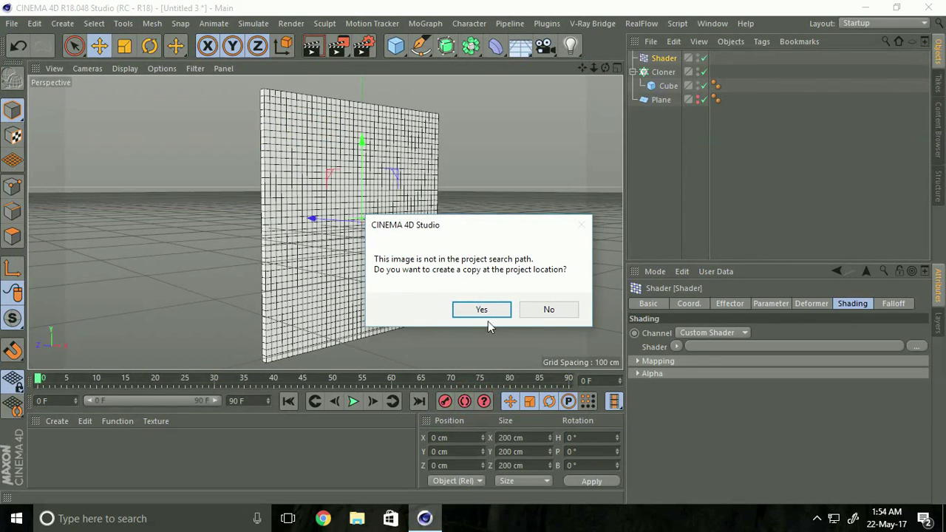
{"action": "left_click", "coordinate": [482, 310]}
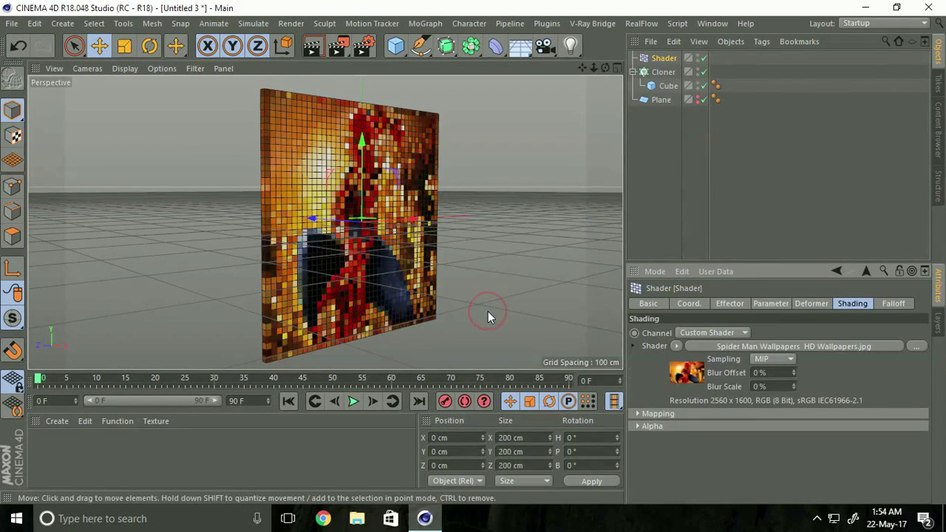
{"action": "left_click_drag", "start_coordinate": [342, 283], "coordinate": [369, 226], "text": "alt"}
{"action": "scroll", "coordinate": [410, 214], "scroll_direction": "up", "scroll_amount": 5}
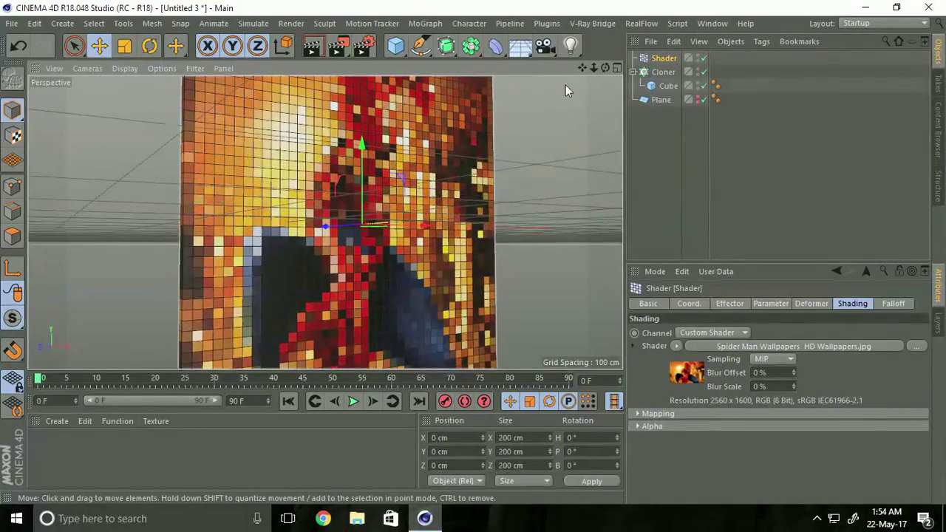
{"action": "mouse_move", "coordinate": [594, 67]}
{"action": "left_mouse_down"}
{"action": "mouse_move", "coordinate": [473, 264]}
{"action": "mouse_move", "coordinate": [500, 116]}
{"action": "mouse_move", "coordinate": [287, 204]}
{"action": "left_mouse_up"}
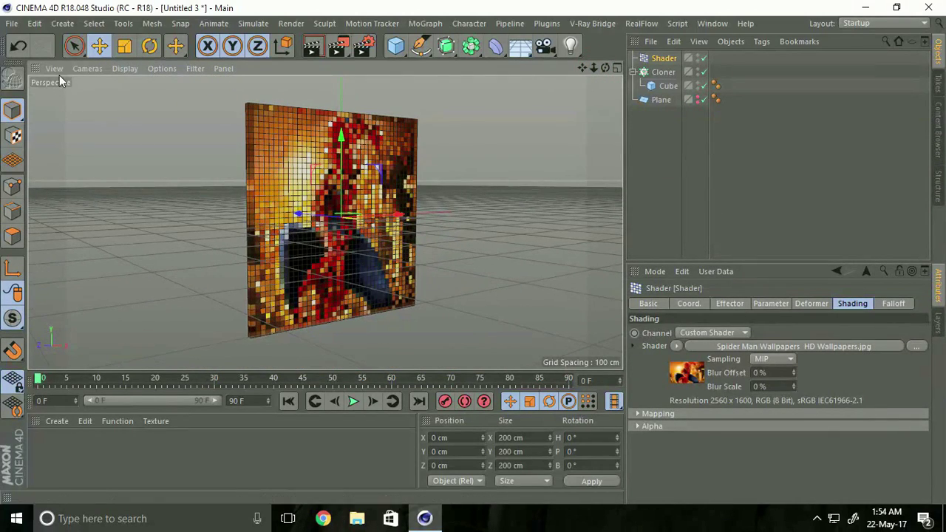
Merge the 'cinema-4d-studio lights' scene from the Desktop into the current scene.
{"action": "left_click", "coordinate": [12, 25]}
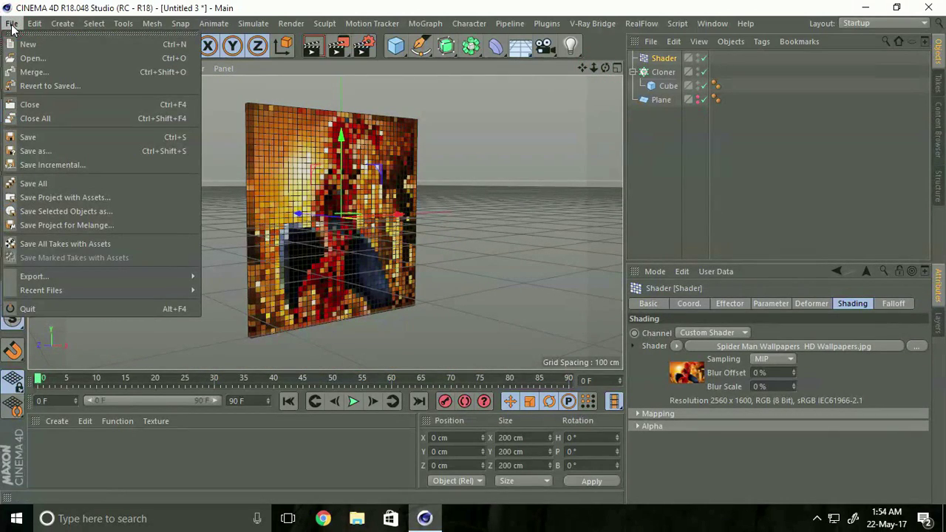
{"action": "left_click", "coordinate": [26, 72]}
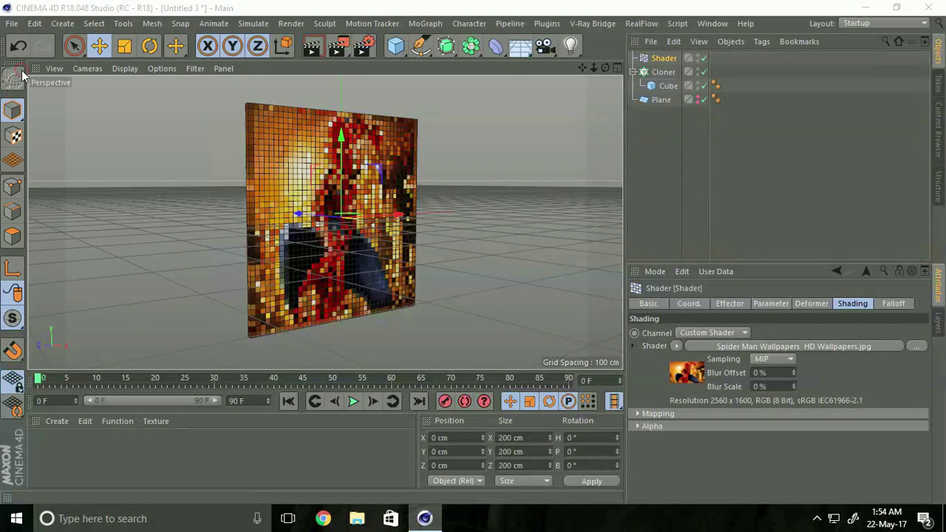
{"action": "left_click", "coordinate": [155, 141]}
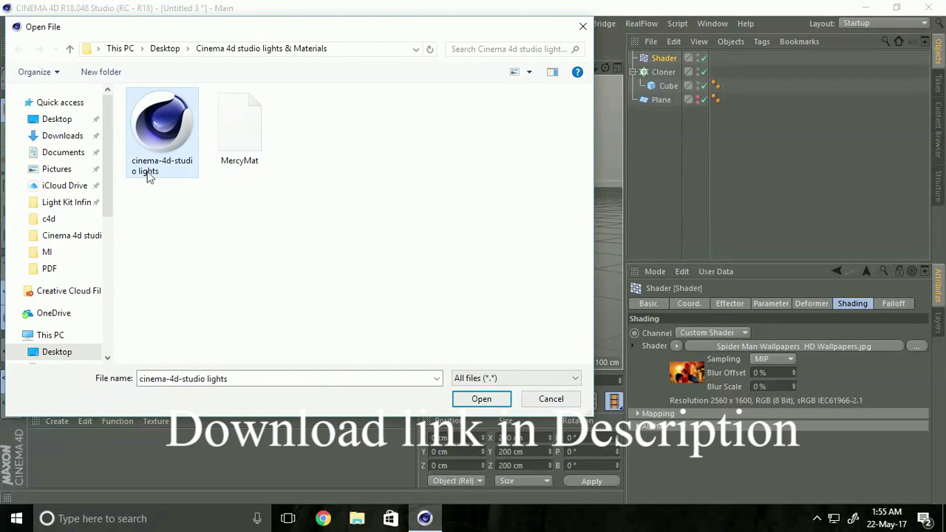
{"action": "left_click", "coordinate": [481, 399]}
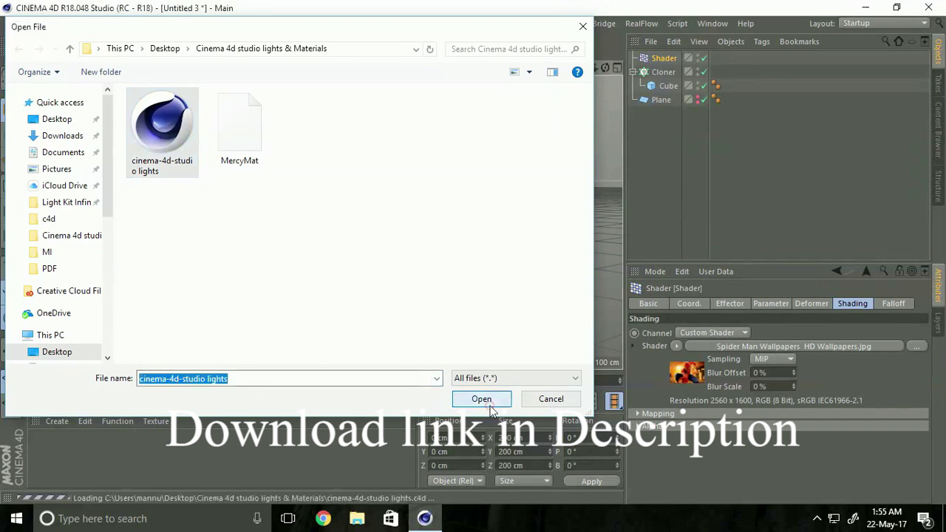
{"action": "mouse_move", "coordinate": [276, 161]}
{"action": "left_mouse_down", "text": "alt"}
{"action": "mouse_move", "coordinate": [427, 129]}
{"action": "mouse_move", "coordinate": [408, 213]}
{"action": "mouse_move", "coordinate": [568, 215]}
{"action": "mouse_move", "coordinate": [392, 253]}
{"action": "left_mouse_up", "text": "alt"}
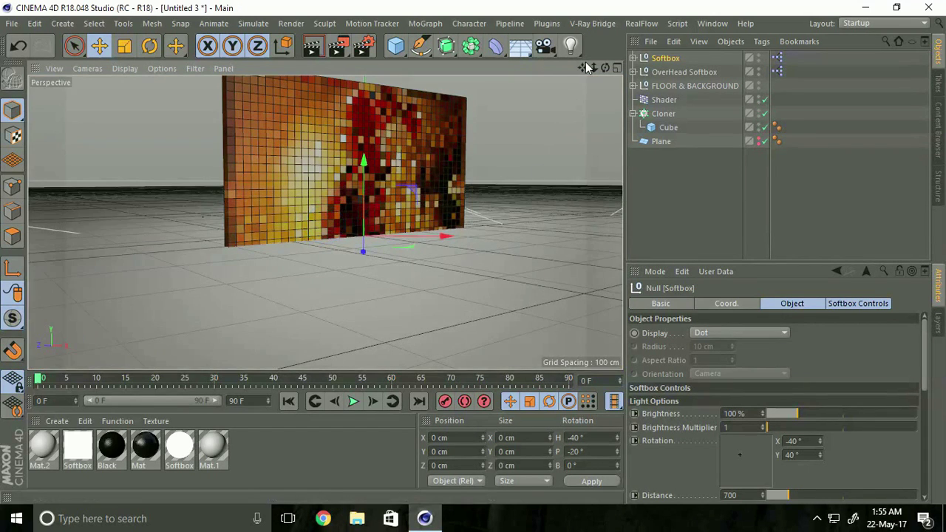
{"action": "mouse_move", "coordinate": [506, 183]}
{"action": "left_mouse_down", "text": "alt"}
{"action": "mouse_move", "coordinate": [342, 197]}
{"action": "mouse_move", "coordinate": [306, 173]}
{"action": "left_mouse_up", "text": "alt"}
{"action": "left_click_drag", "start_coordinate": [172, 177], "coordinate": [410, 177], "text": "alt"}
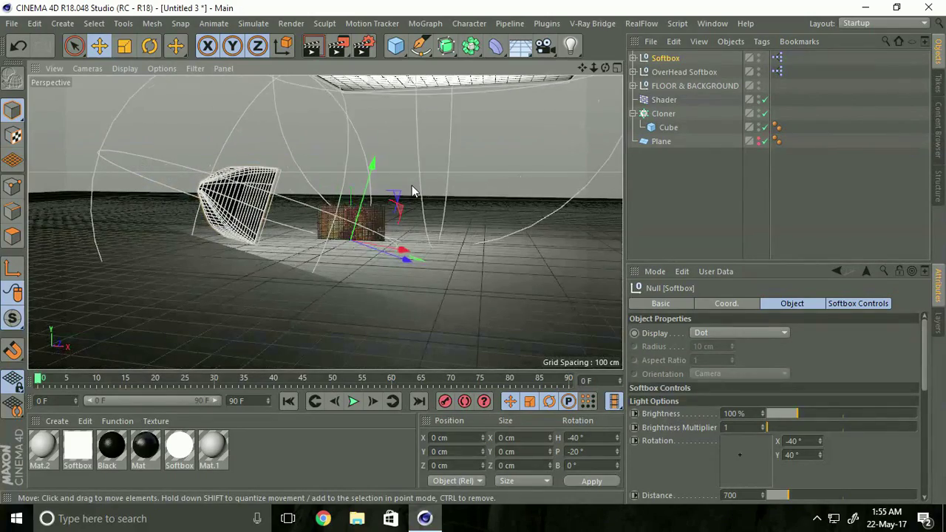
{"action": "left_click", "coordinate": [665, 57]}
{"action": "left_click_drag", "start_coordinate": [411, 287], "coordinate": [359, 197], "text": "alt"}
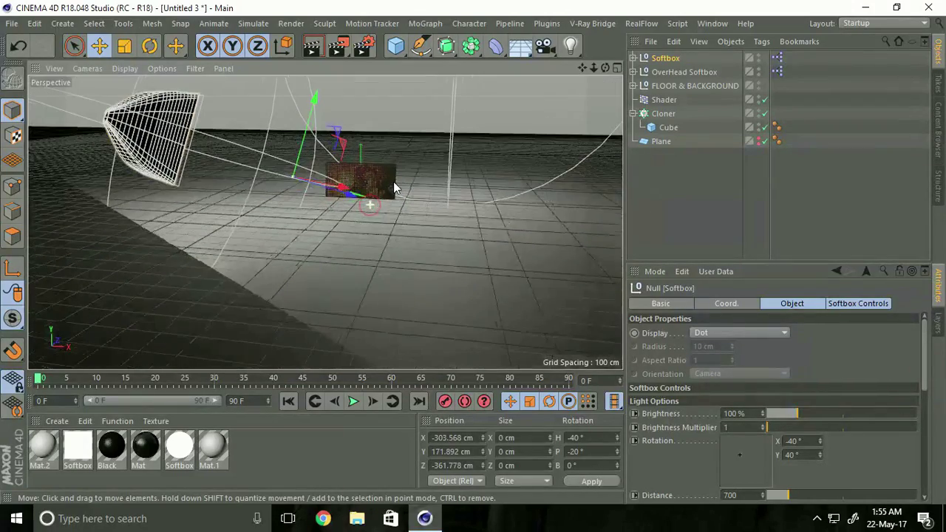
{"action": "left_click_drag", "start_coordinate": [480, 251], "coordinate": [541, 72], "text": "alt"}
{"action": "left_click", "coordinate": [674, 73]}
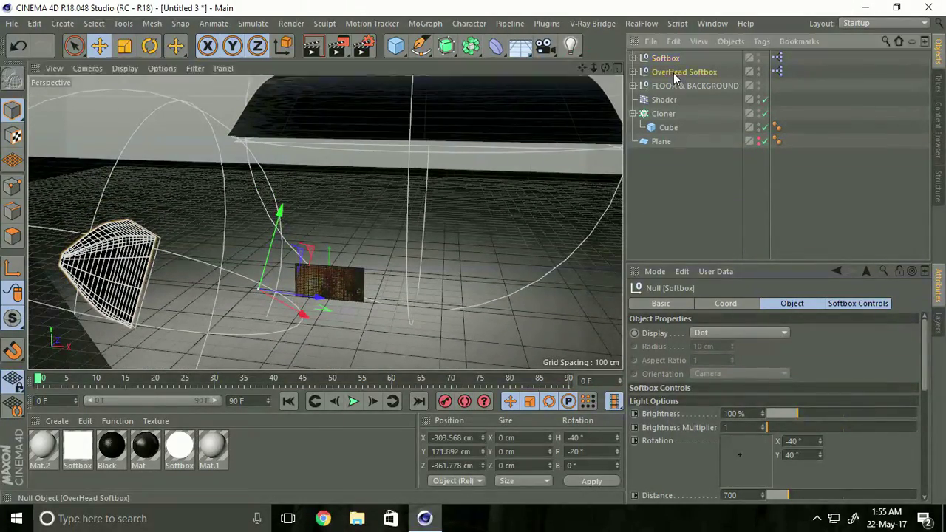
{"action": "left_click_drag", "start_coordinate": [502, 152], "coordinate": [366, 140], "text": "alt"}
{"action": "left_click_drag", "start_coordinate": [359, 265], "coordinate": [412, 250], "text": "alt"}
Add a Camera and raise the Plane with its cube wall to Y 302.668 cm.
{"action": "left_click", "coordinate": [546, 47]}
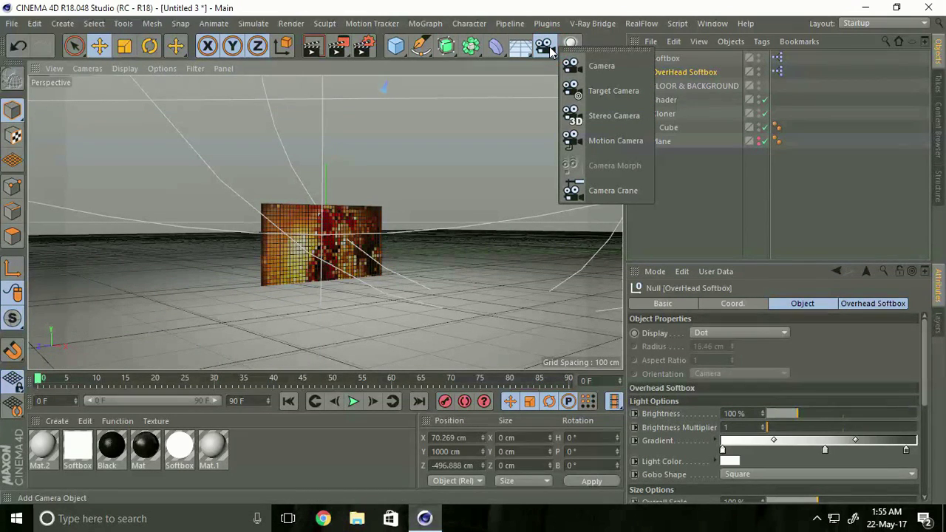
{"action": "left_click", "coordinate": [592, 66]}
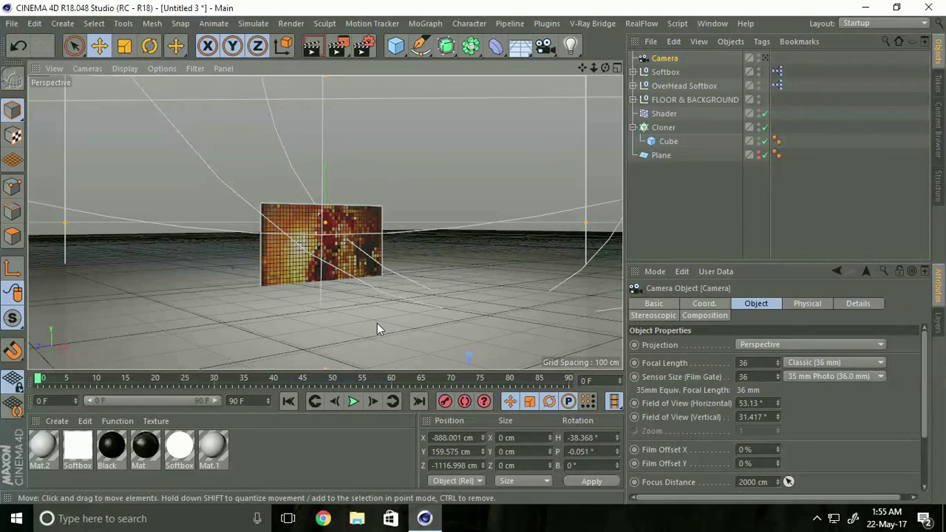
{"action": "left_click", "coordinate": [662, 155]}
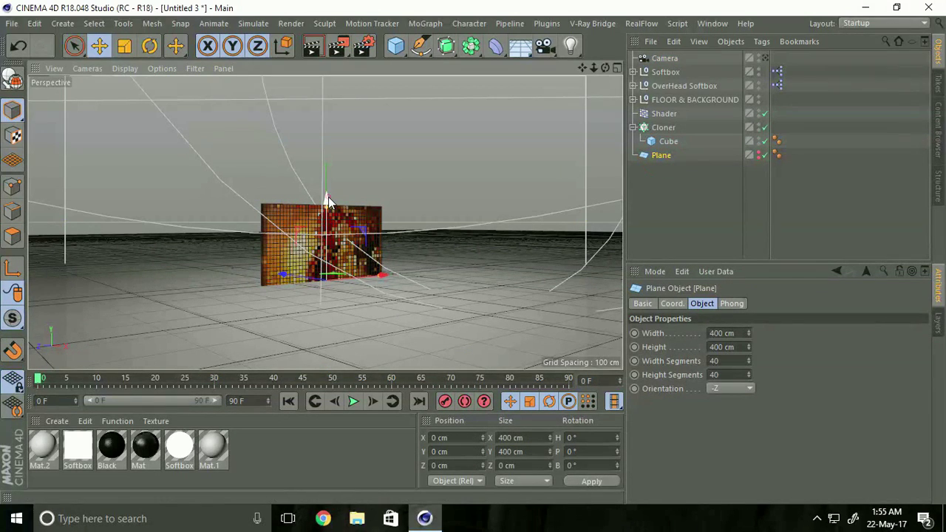
{"action": "left_click_drag", "start_coordinate": [328, 197], "coordinate": [352, 86]}
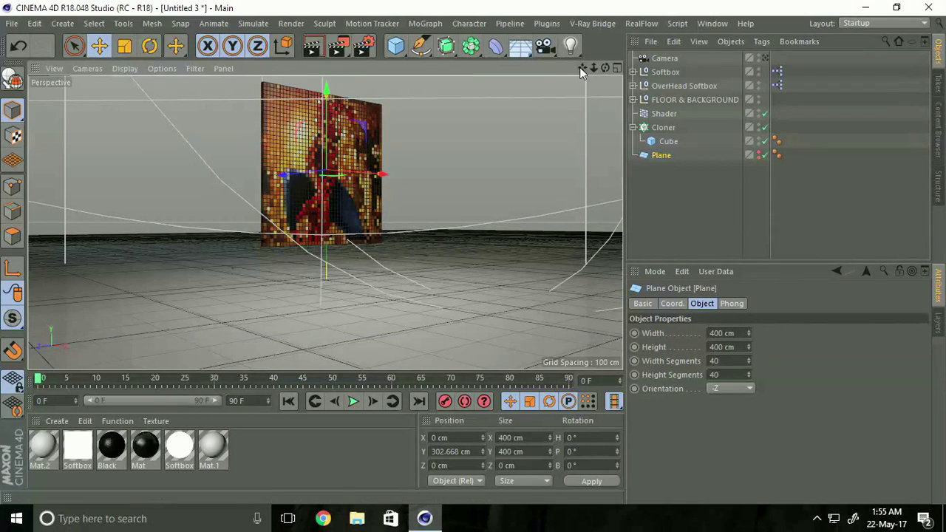
{"action": "left_click_drag", "start_coordinate": [583, 68], "coordinate": [473, 253]}
{"action": "mouse_move", "coordinate": [394, 157]}
{"action": "left_mouse_down", "text": "alt"}
{"action": "mouse_move", "coordinate": [557, 142]}
{"action": "mouse_move", "coordinate": [414, 156]}
{"action": "left_mouse_up", "text": "alt"}
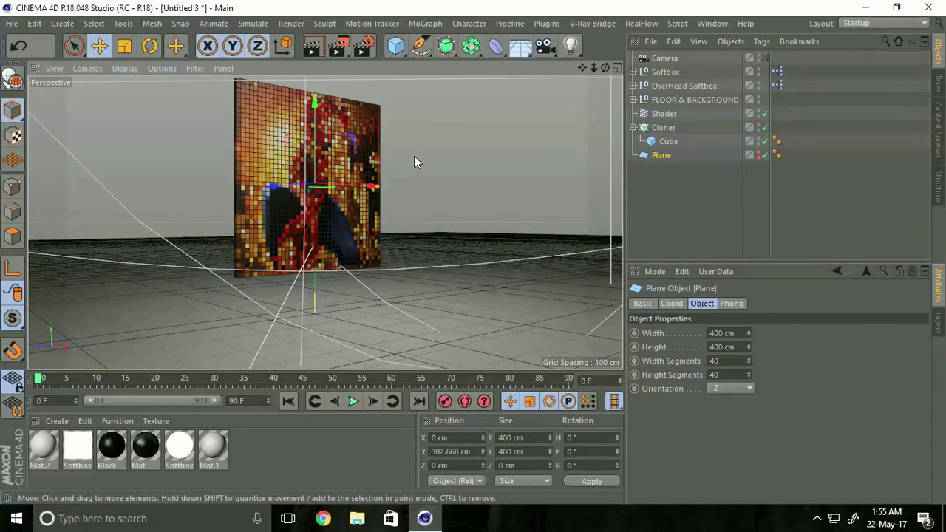
Look through the new camera and frame the cube wall larger in view.
{"action": "left_click", "coordinate": [767, 58]}
{"action": "left_click_drag", "start_coordinate": [280, 119], "coordinate": [305, 124], "text": "alt"}
{"action": "left_click_drag", "start_coordinate": [582, 70], "coordinate": [557, 106]}
{"action": "left_click_drag", "start_coordinate": [584, 68], "coordinate": [475, 253]}
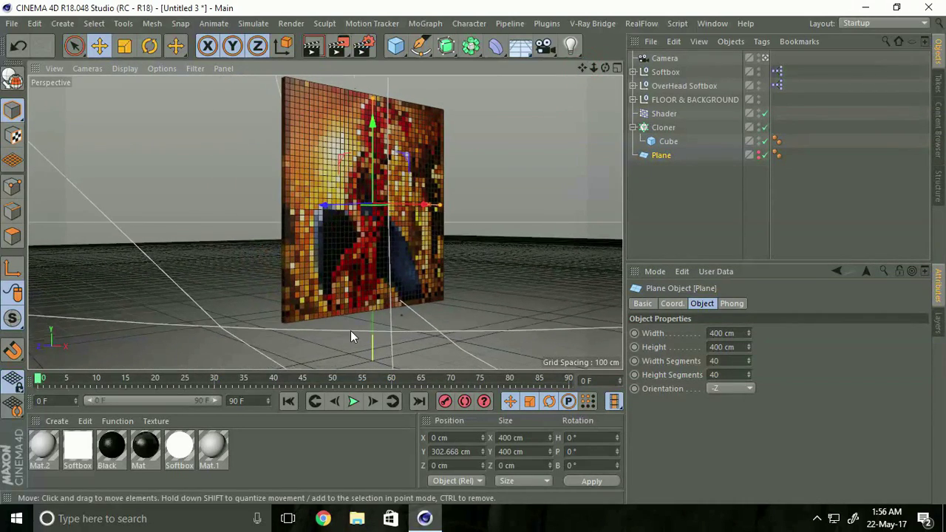
{"action": "left_click_drag", "start_coordinate": [351, 330], "coordinate": [603, 195], "text": "alt"}
Add a Simulation Tags > Rigid Body tag to the cloned Cube.
{"action": "left_click", "coordinate": [669, 142]}
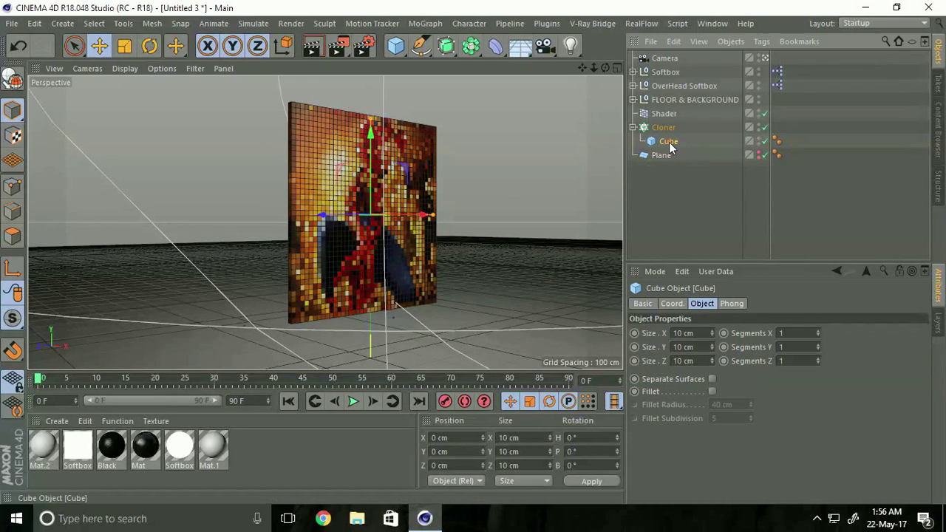
{"action": "right_click", "coordinate": [672, 142]}
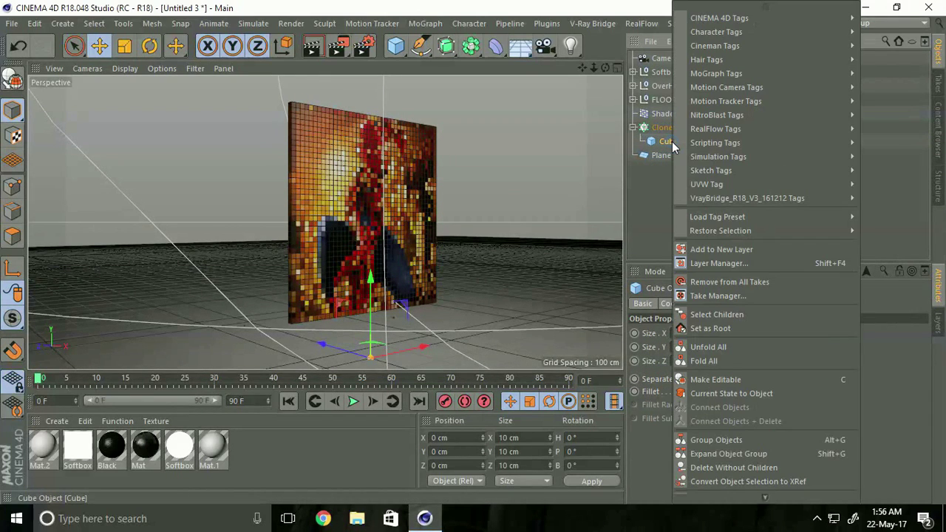
{"action": "mouse_move", "coordinate": [723, 19]}
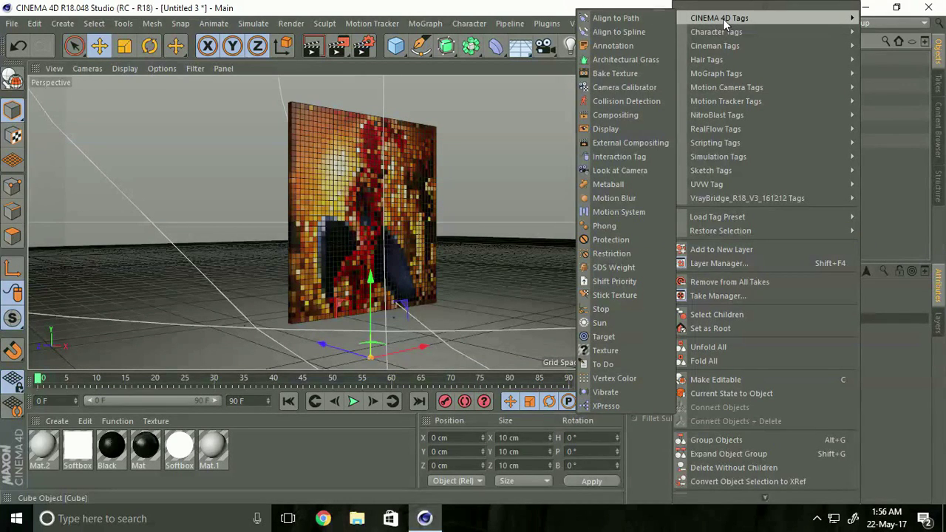
{"action": "mouse_move", "coordinate": [712, 155]}
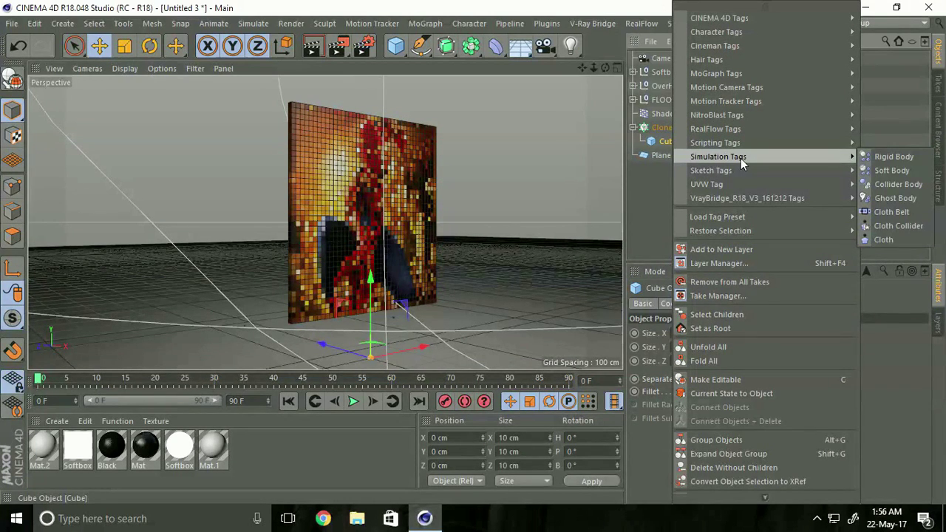
{"action": "left_click", "coordinate": [906, 158]}
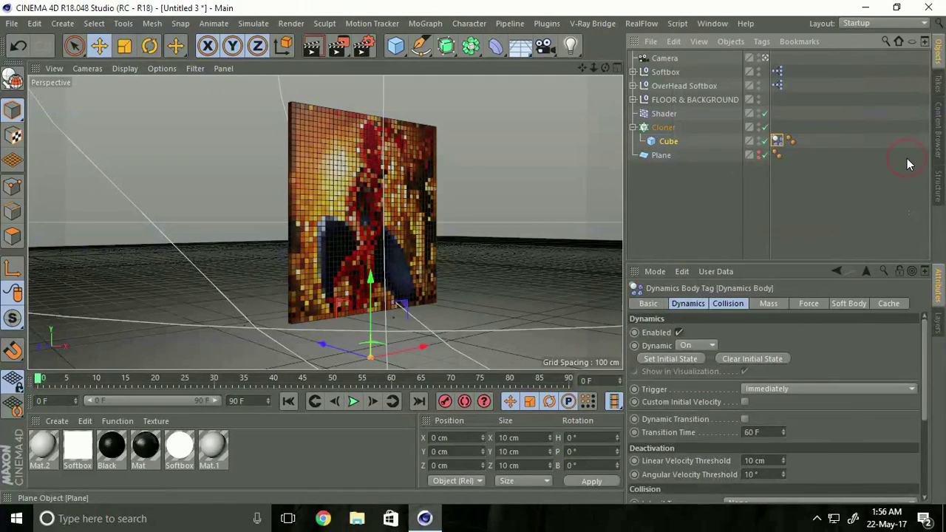
Expand FLOOR & BACKGROUND and add a Collider Body tag to the Floor.
{"action": "left_click", "coordinate": [676, 101]}
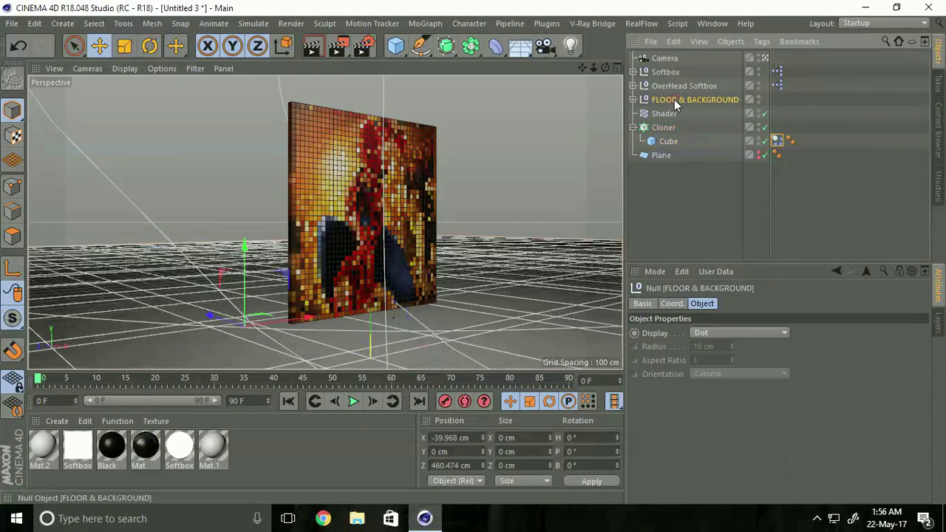
{"action": "left_click", "coordinate": [633, 99]}
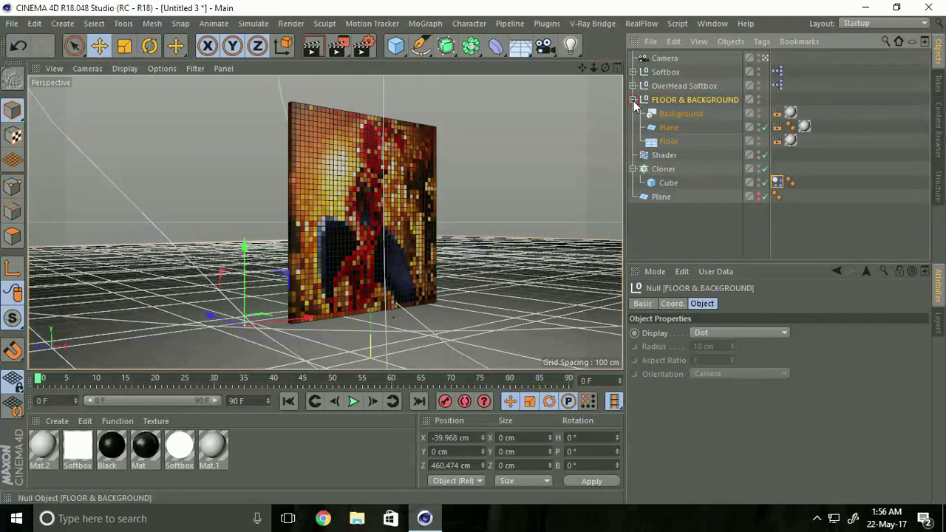
{"action": "left_click", "coordinate": [674, 142]}
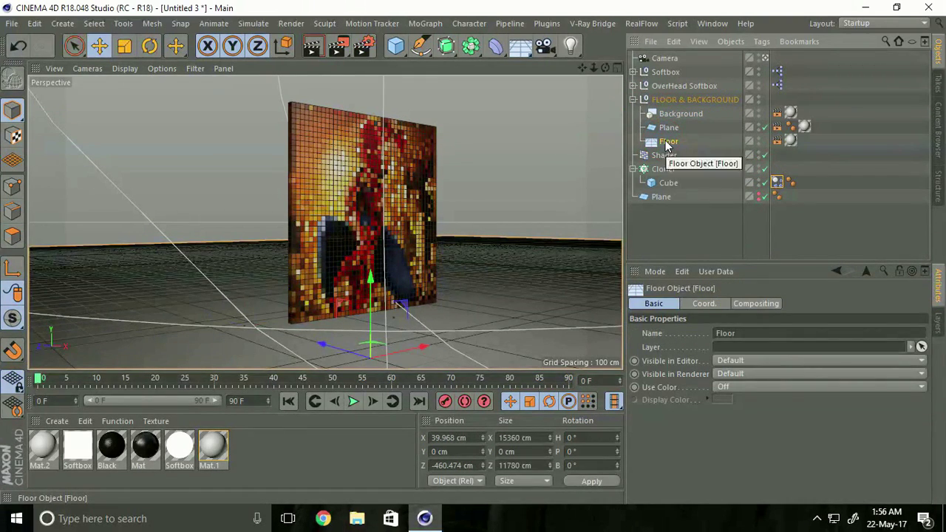
{"action": "right_click", "coordinate": [666, 144]}
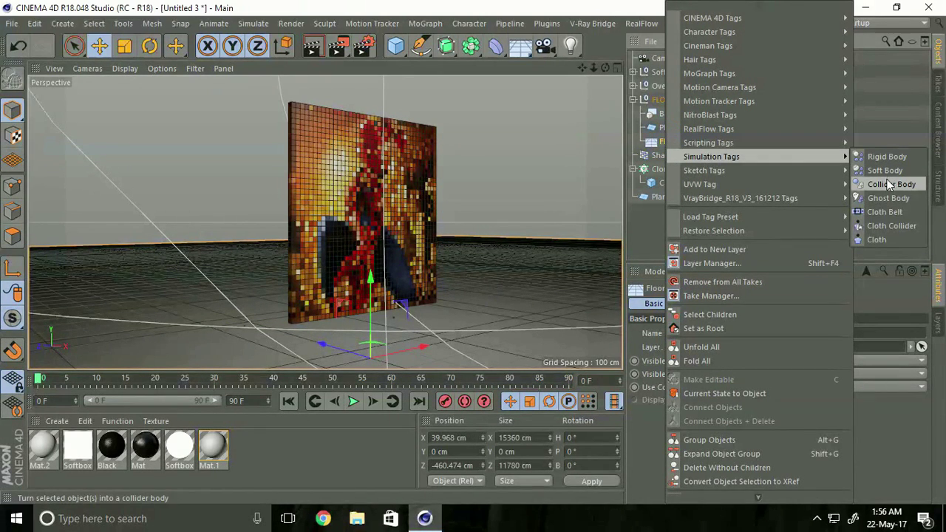
{"action": "left_click", "coordinate": [892, 184]}
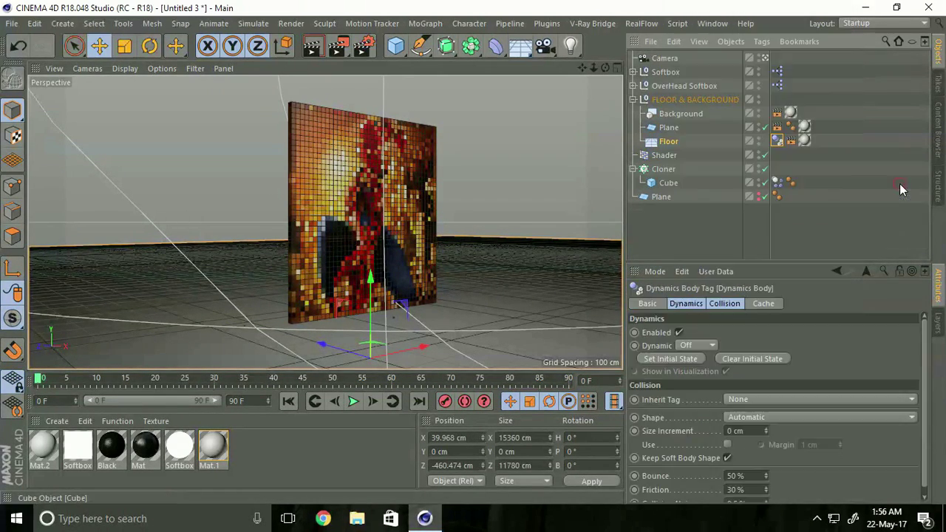
Play the simulation, pause at frame 22 to orbit around the crumbling wall, then resume.
{"action": "left_click_drag", "start_coordinate": [585, 64], "coordinate": [473, 256]}
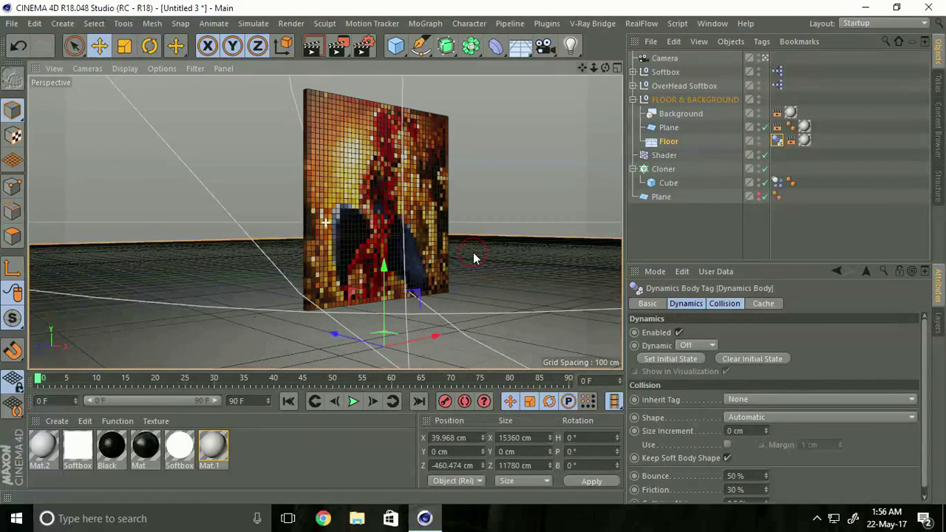
{"action": "left_click", "coordinate": [354, 403]}
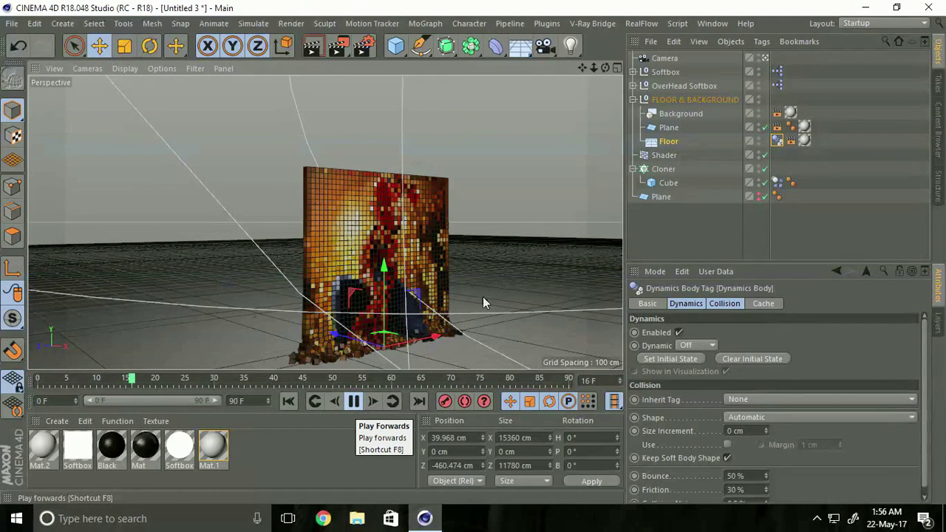
{"action": "left_click", "coordinate": [360, 403]}
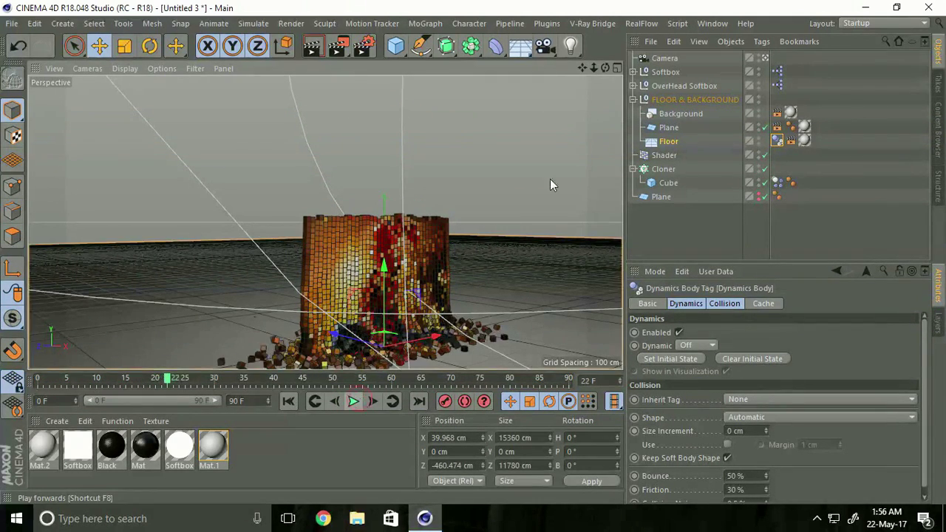
{"action": "left_click_drag", "start_coordinate": [590, 68], "coordinate": [582, 70]}
{"action": "left_click_drag", "start_coordinate": [475, 242], "coordinate": [553, 94], "text": "alt"}
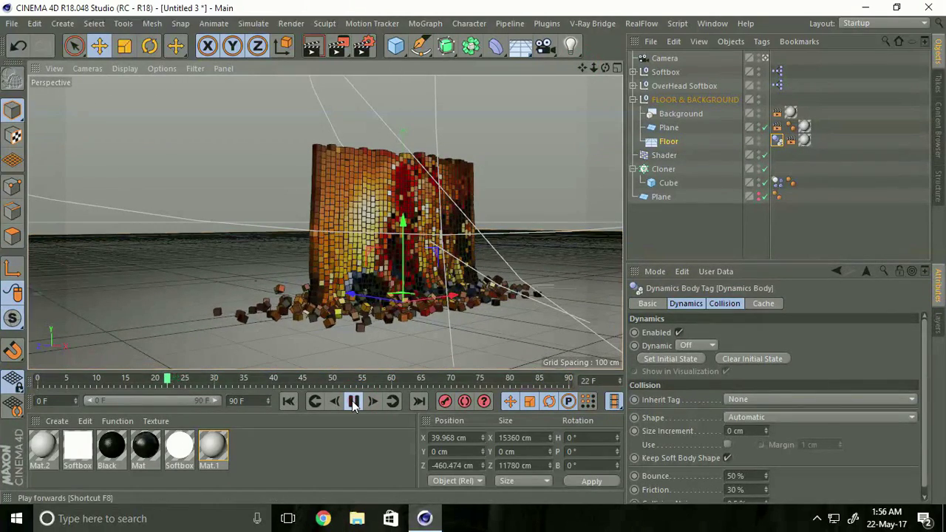
{"action": "left_click", "coordinate": [353, 401]}
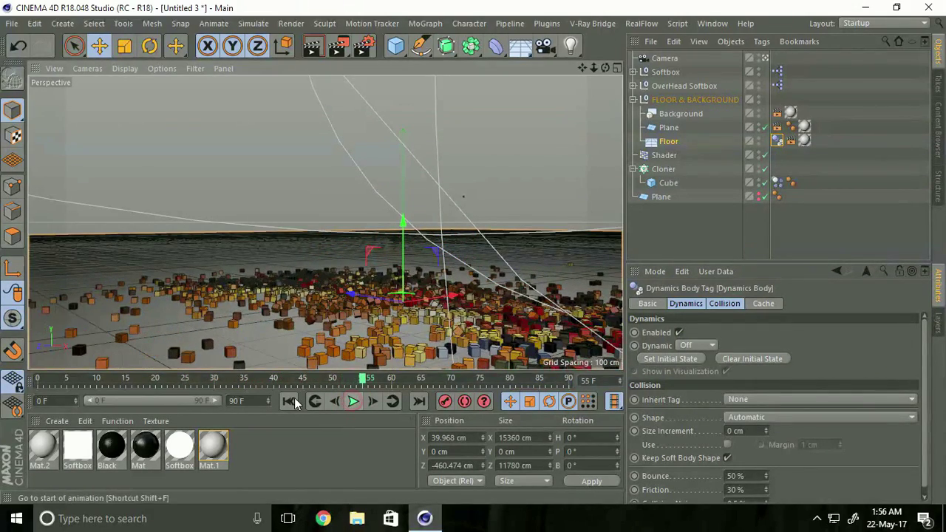
Rewind to frame 0, reframe the wall, and replay the collapse until frame 53.
{"action": "left_click", "coordinate": [354, 402]}
{"action": "left_click", "coordinate": [288, 401]}
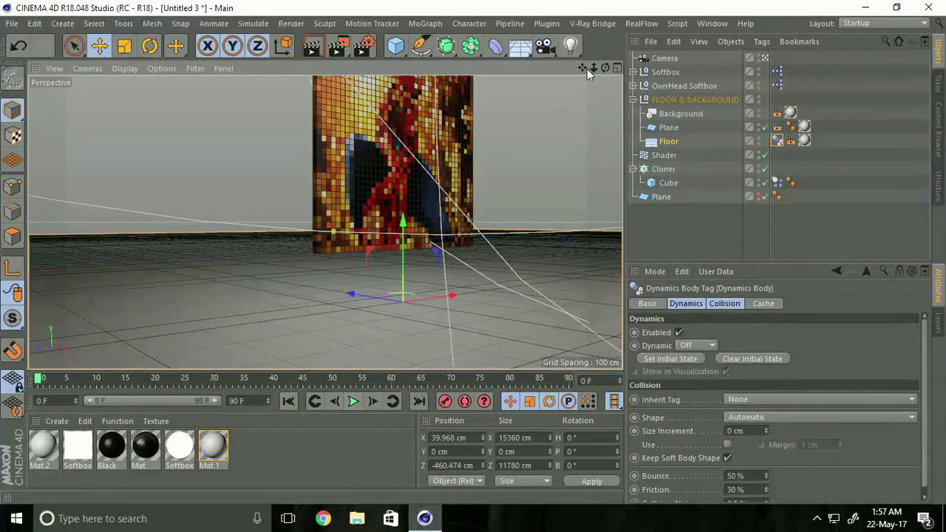
{"action": "left_click_drag", "start_coordinate": [583, 68], "coordinate": [538, 95]}
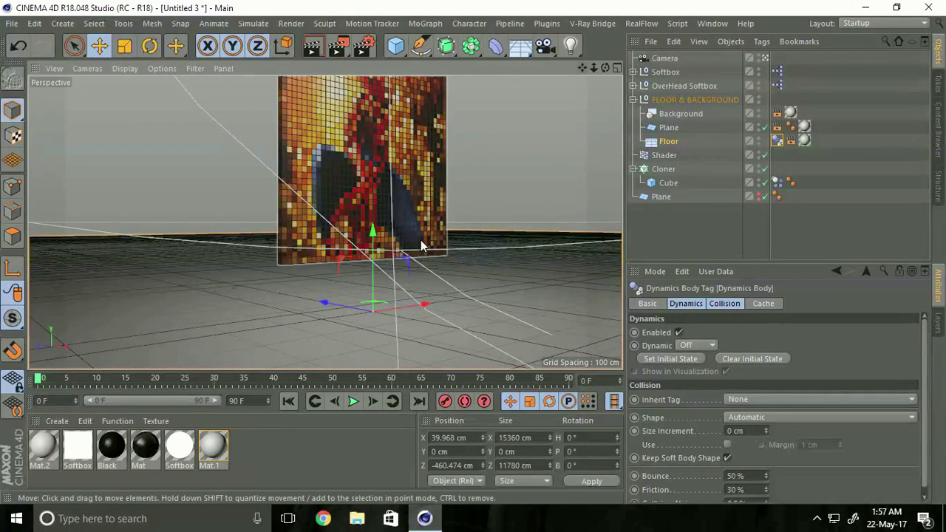
{"action": "left_click_drag", "start_coordinate": [421, 240], "coordinate": [406, 251], "text": "alt"}
{"action": "left_click", "coordinate": [355, 401]}
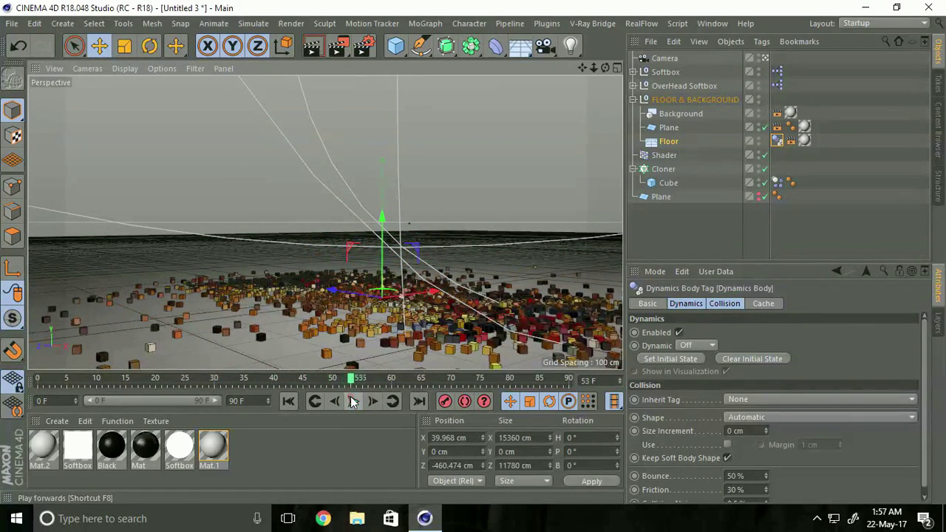
{"action": "left_click", "coordinate": [353, 401]}
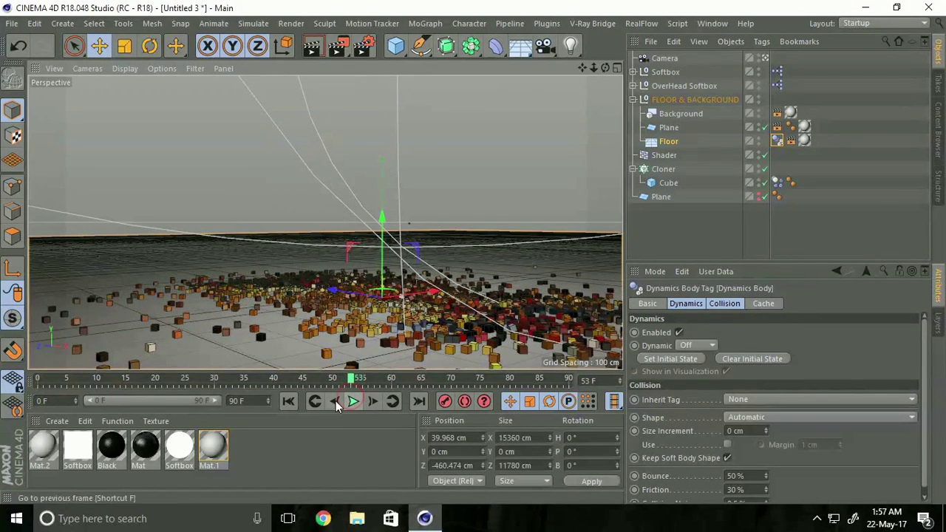
Rewind to frame 0 and add Global Illumination and Ambient Occlusion effects in Render Settings.
{"action": "left_click", "coordinate": [288, 401]}
{"action": "left_click", "coordinate": [363, 47]}
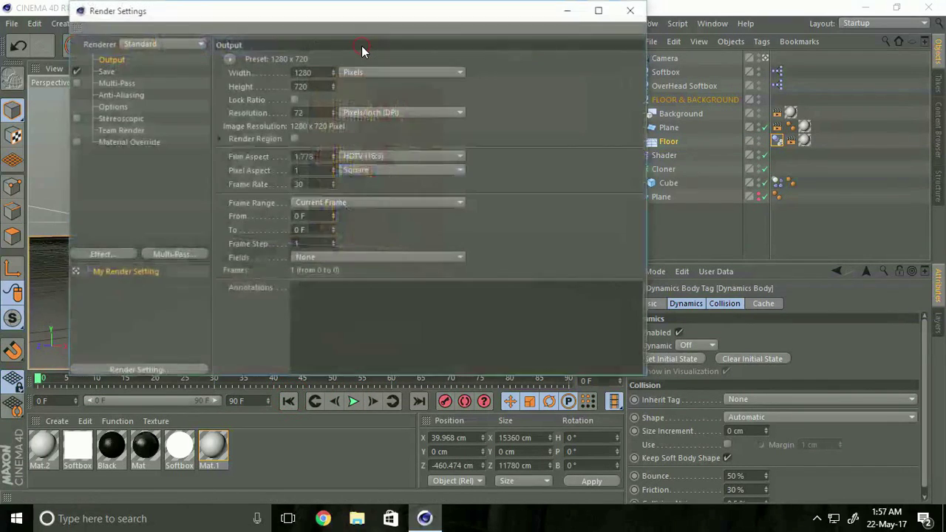
{"action": "left_click", "coordinate": [103, 255]}
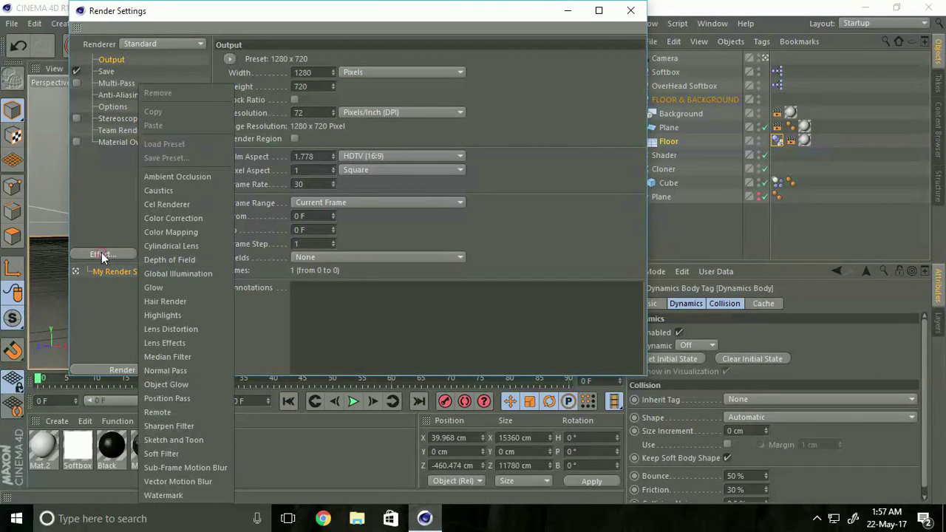
{"action": "left_click", "coordinate": [151, 275]}
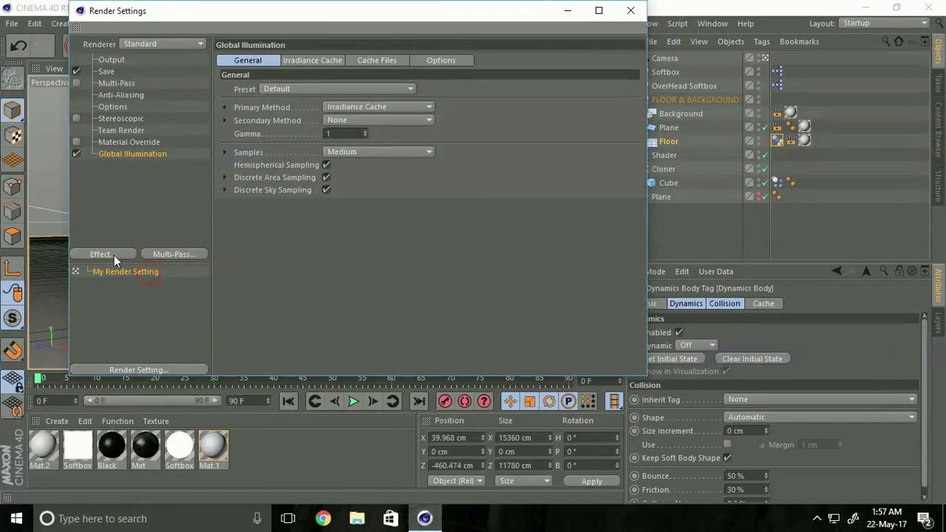
{"action": "left_click", "coordinate": [111, 255]}
{"action": "left_click", "coordinate": [165, 191]}
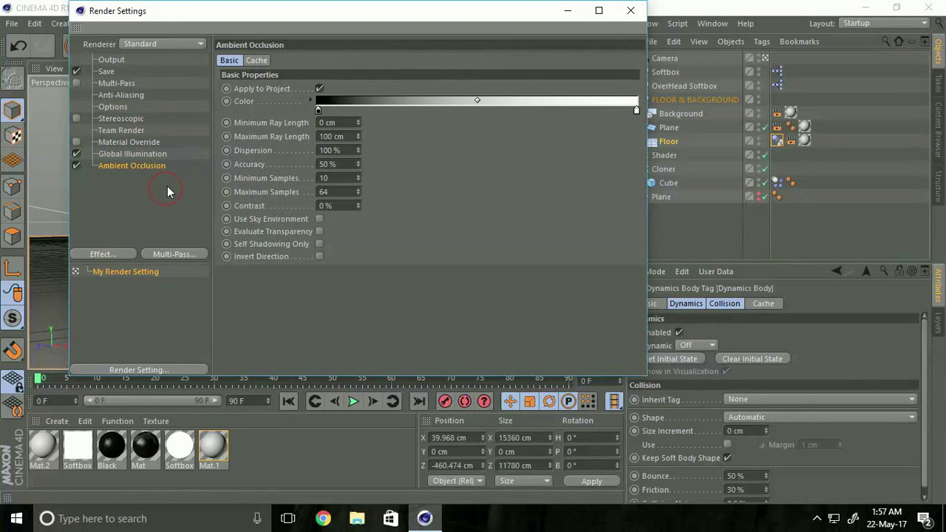
Set anti-aliasing to Best and the output frame range to All Frames (0–90).
{"action": "left_click", "coordinate": [112, 96]}
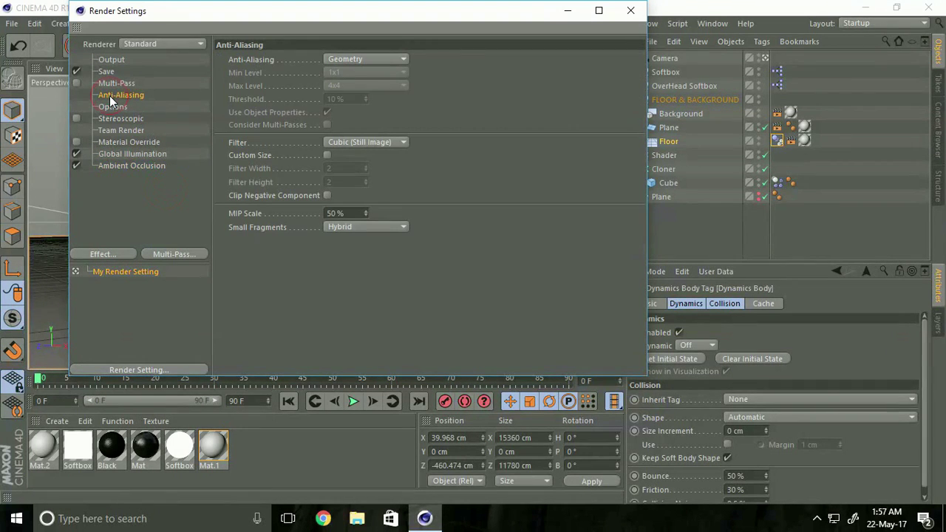
{"action": "left_click", "coordinate": [340, 57]}
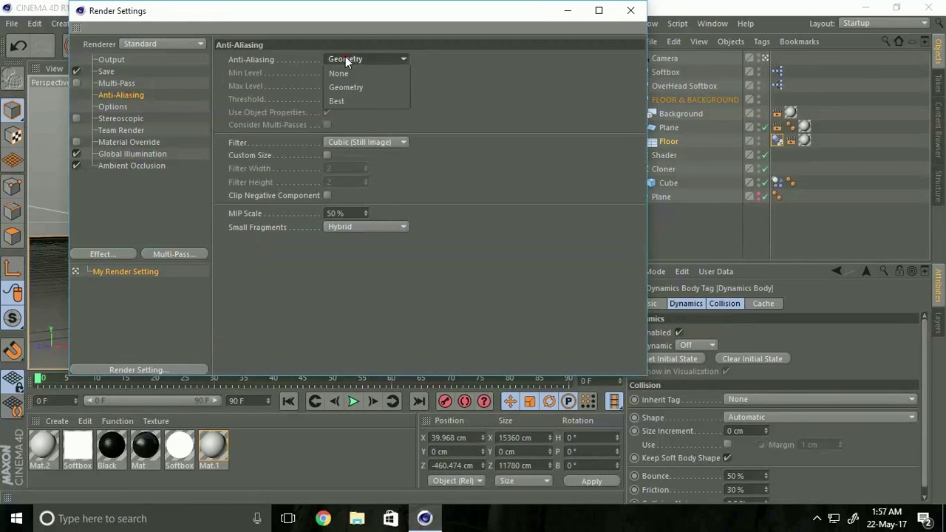
{"action": "left_click", "coordinate": [342, 100]}
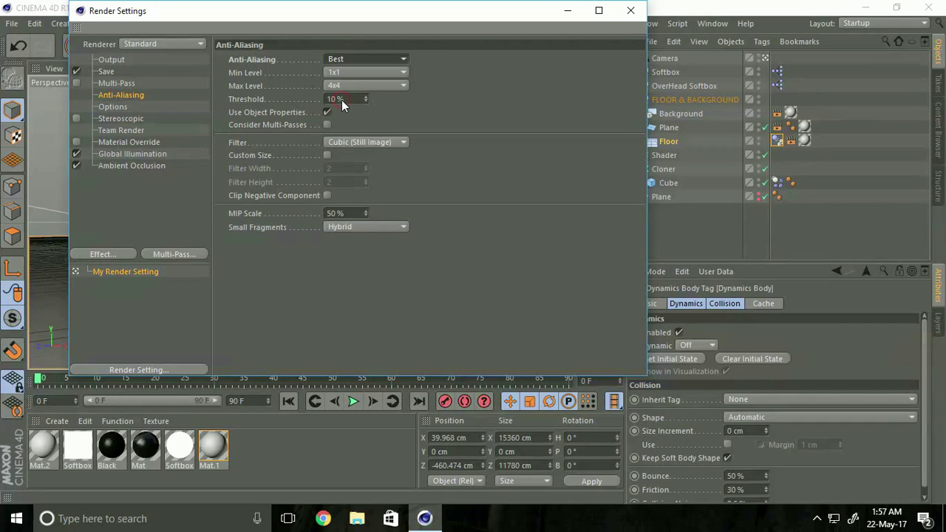
{"action": "left_click", "coordinate": [109, 59]}
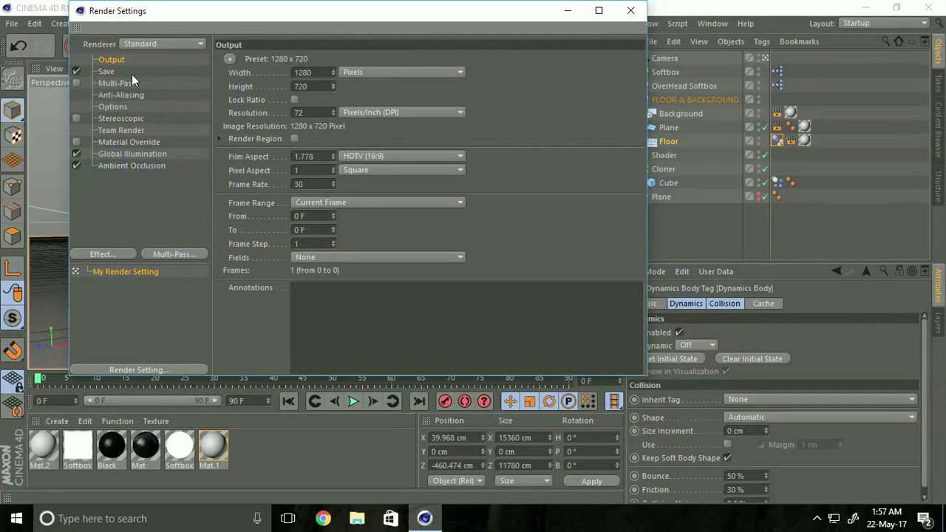
{"action": "left_click", "coordinate": [326, 203]}
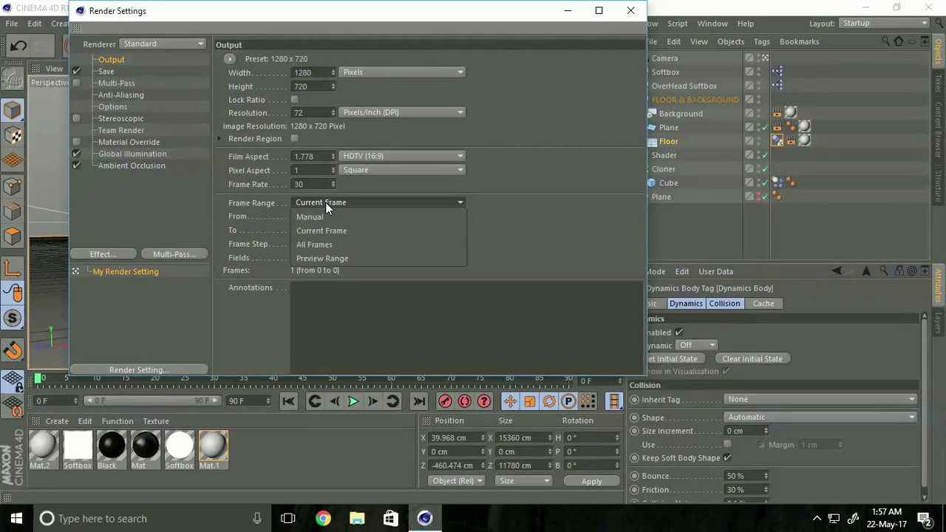
{"action": "left_click", "coordinate": [325, 245]}
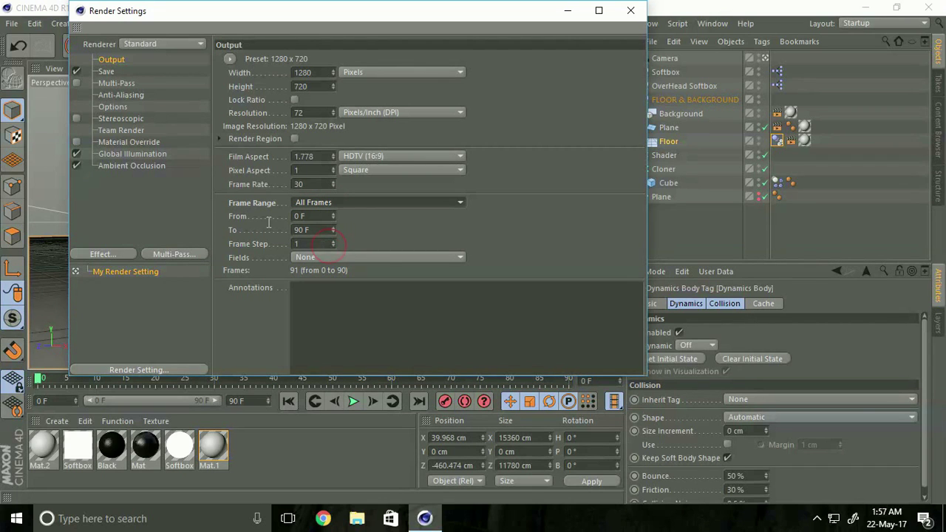
{"action": "left_click", "coordinate": [107, 72]}
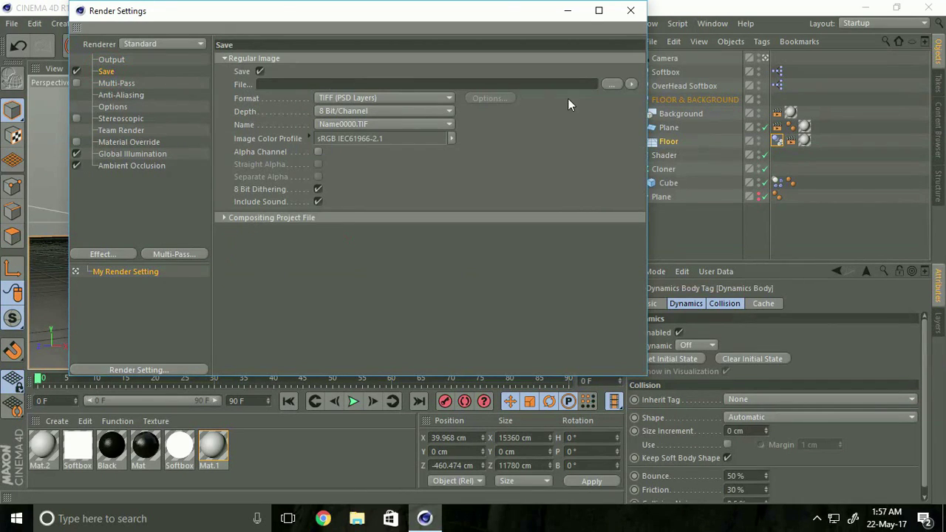
Set the saved render format to JPEG, leaving the file path unchosen.
{"action": "left_click", "coordinate": [612, 84]}
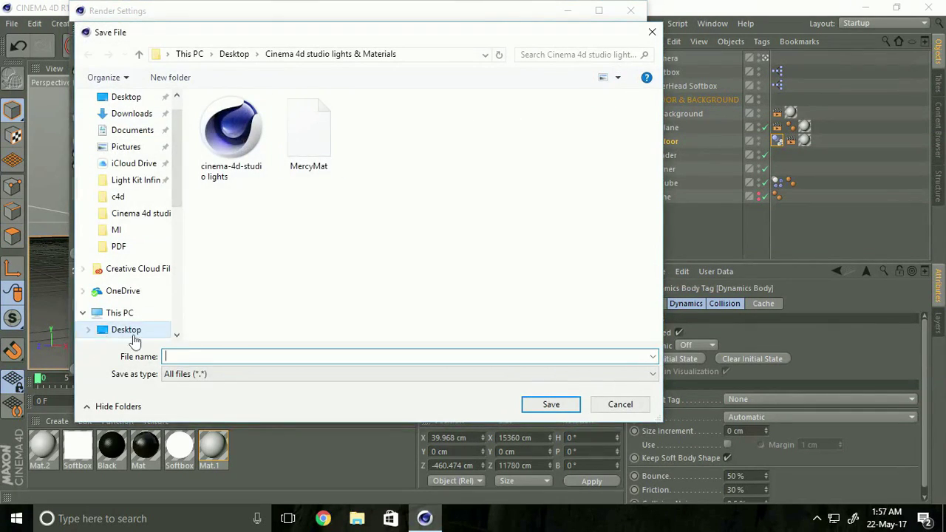
{"action": "left_click", "coordinate": [134, 337]}
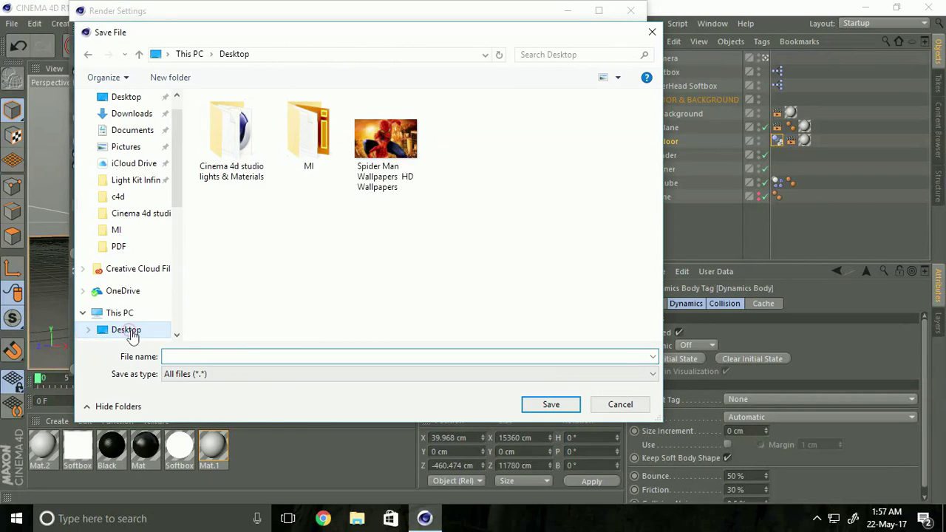
{"action": "left_click", "coordinate": [626, 410]}
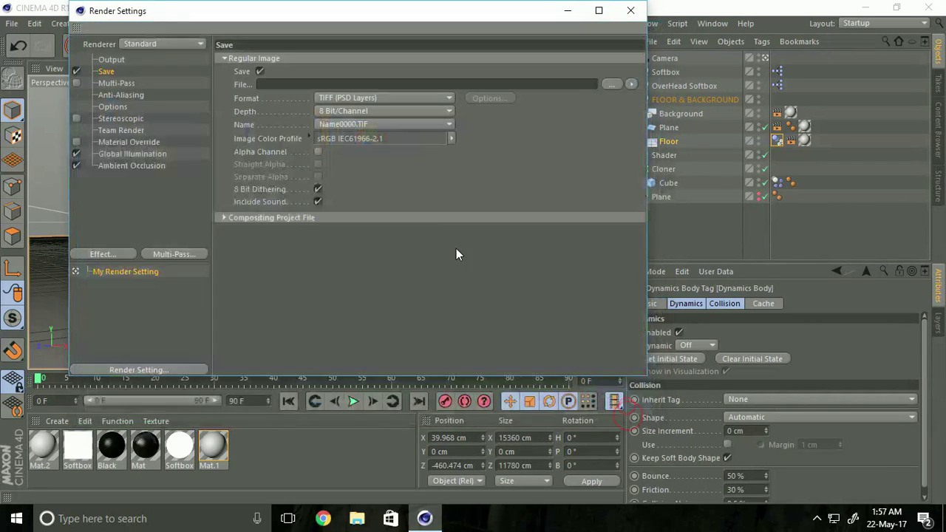
{"action": "left_click", "coordinate": [336, 97]}
{"action": "left_click", "coordinate": [340, 166]}
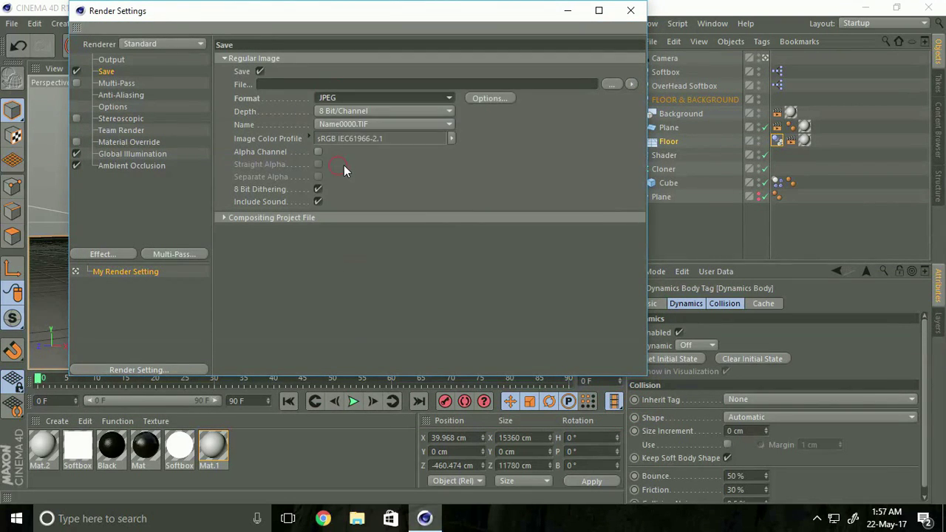
Close Render Settings and render to the Picture Viewer without saving, dismissing the asset error.
{"action": "left_click", "coordinate": [630, 11]}
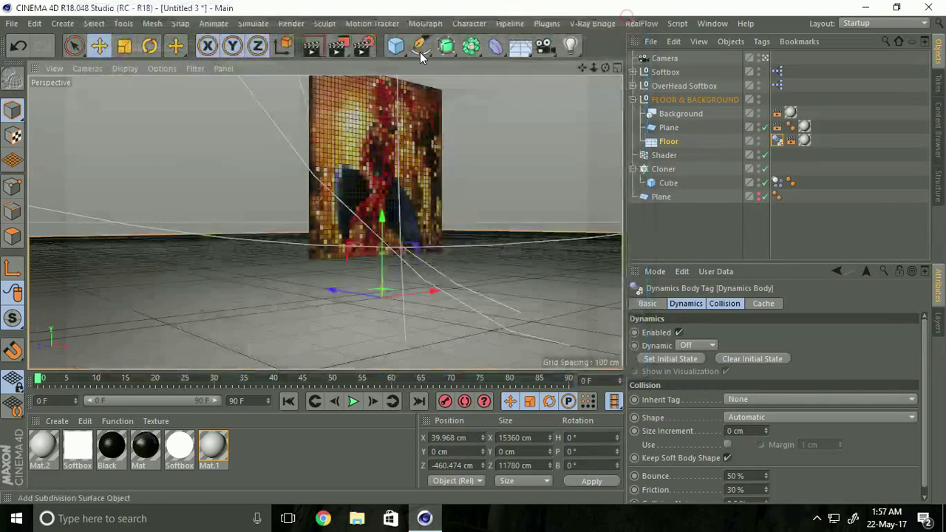
{"action": "left_click", "coordinate": [337, 51]}
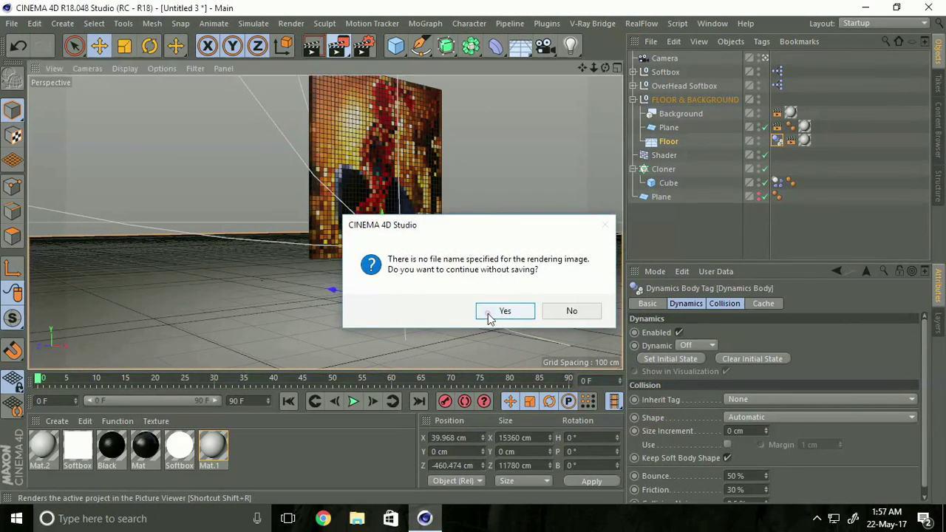
{"action": "left_click", "coordinate": [489, 314]}
{"action": "left_click", "coordinate": [438, 409]}
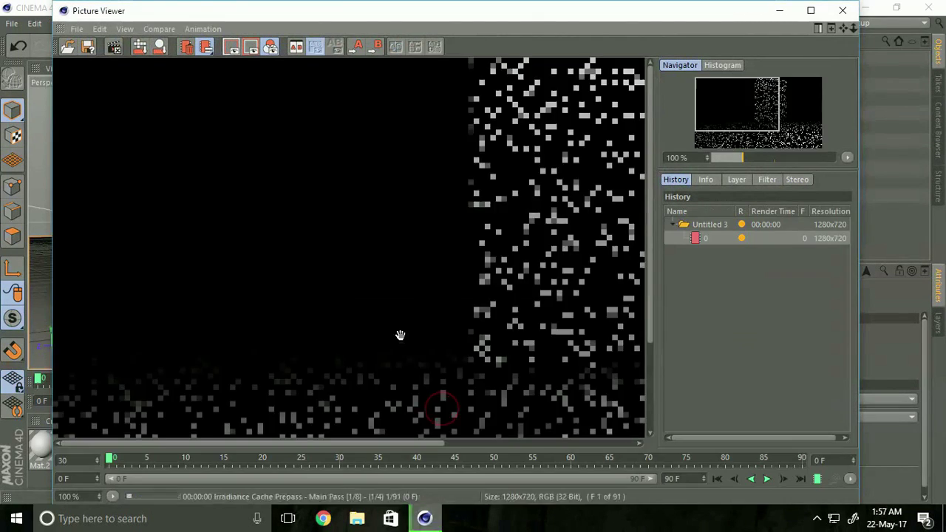